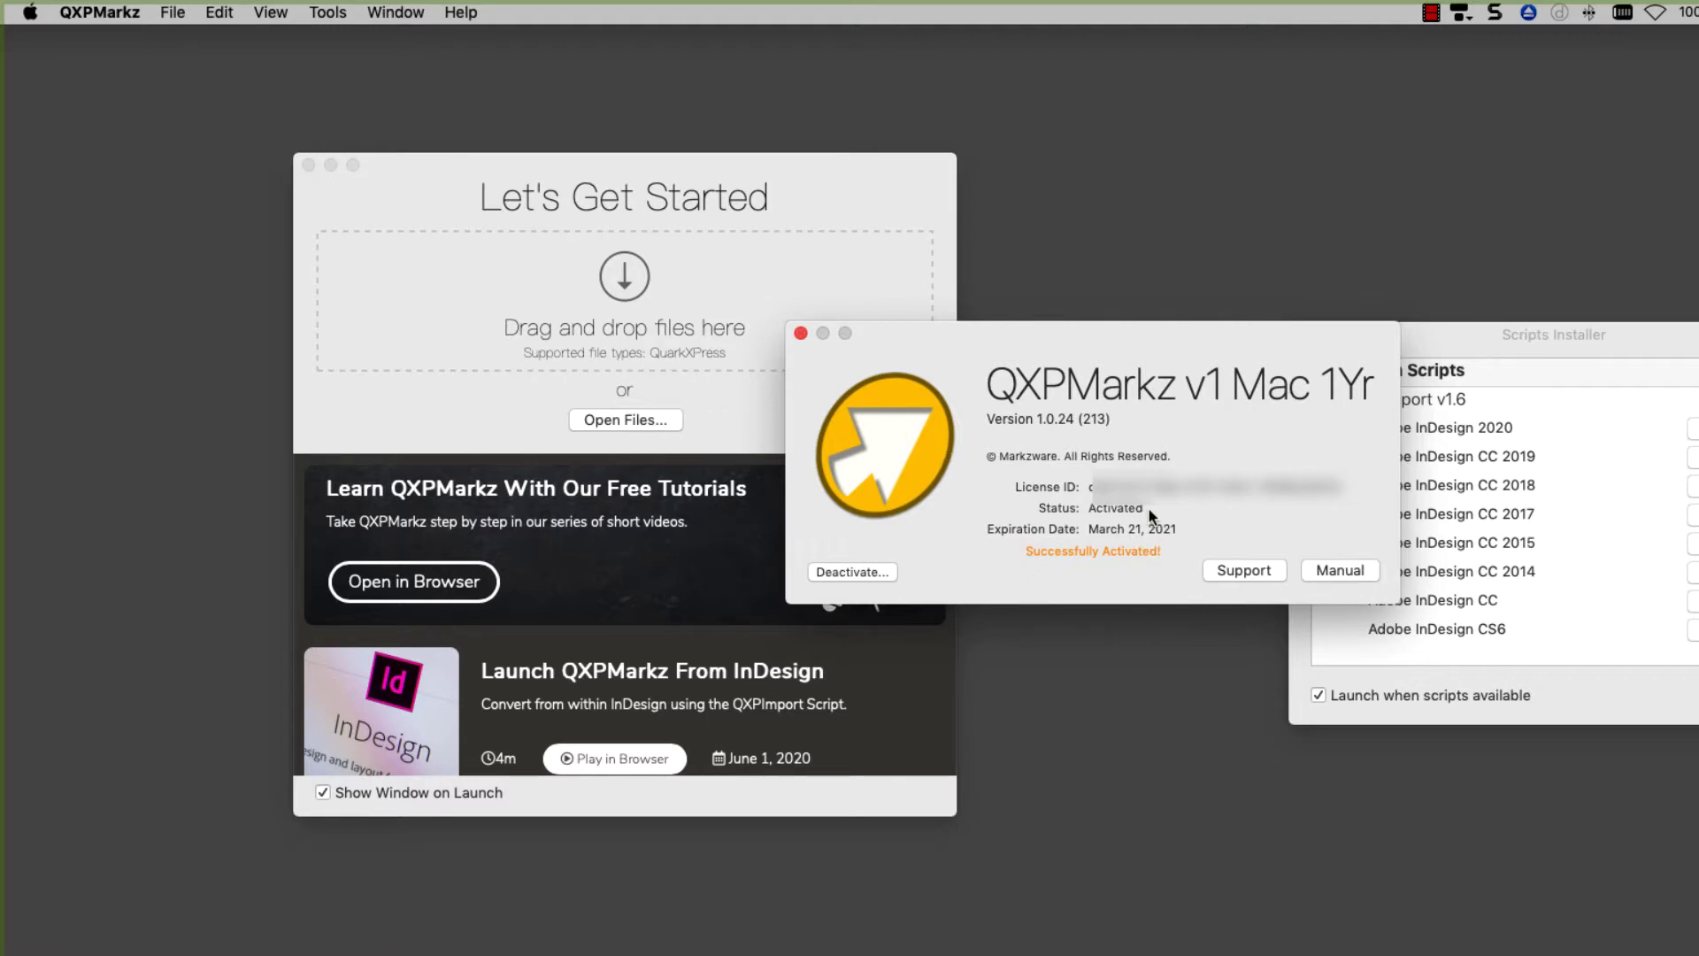
Step: Dismiss the licence info, move the Scripts Installer into full view, and uncheck 'Launch when scripts available'
{"action": "left_click", "coordinate": [801, 334]}
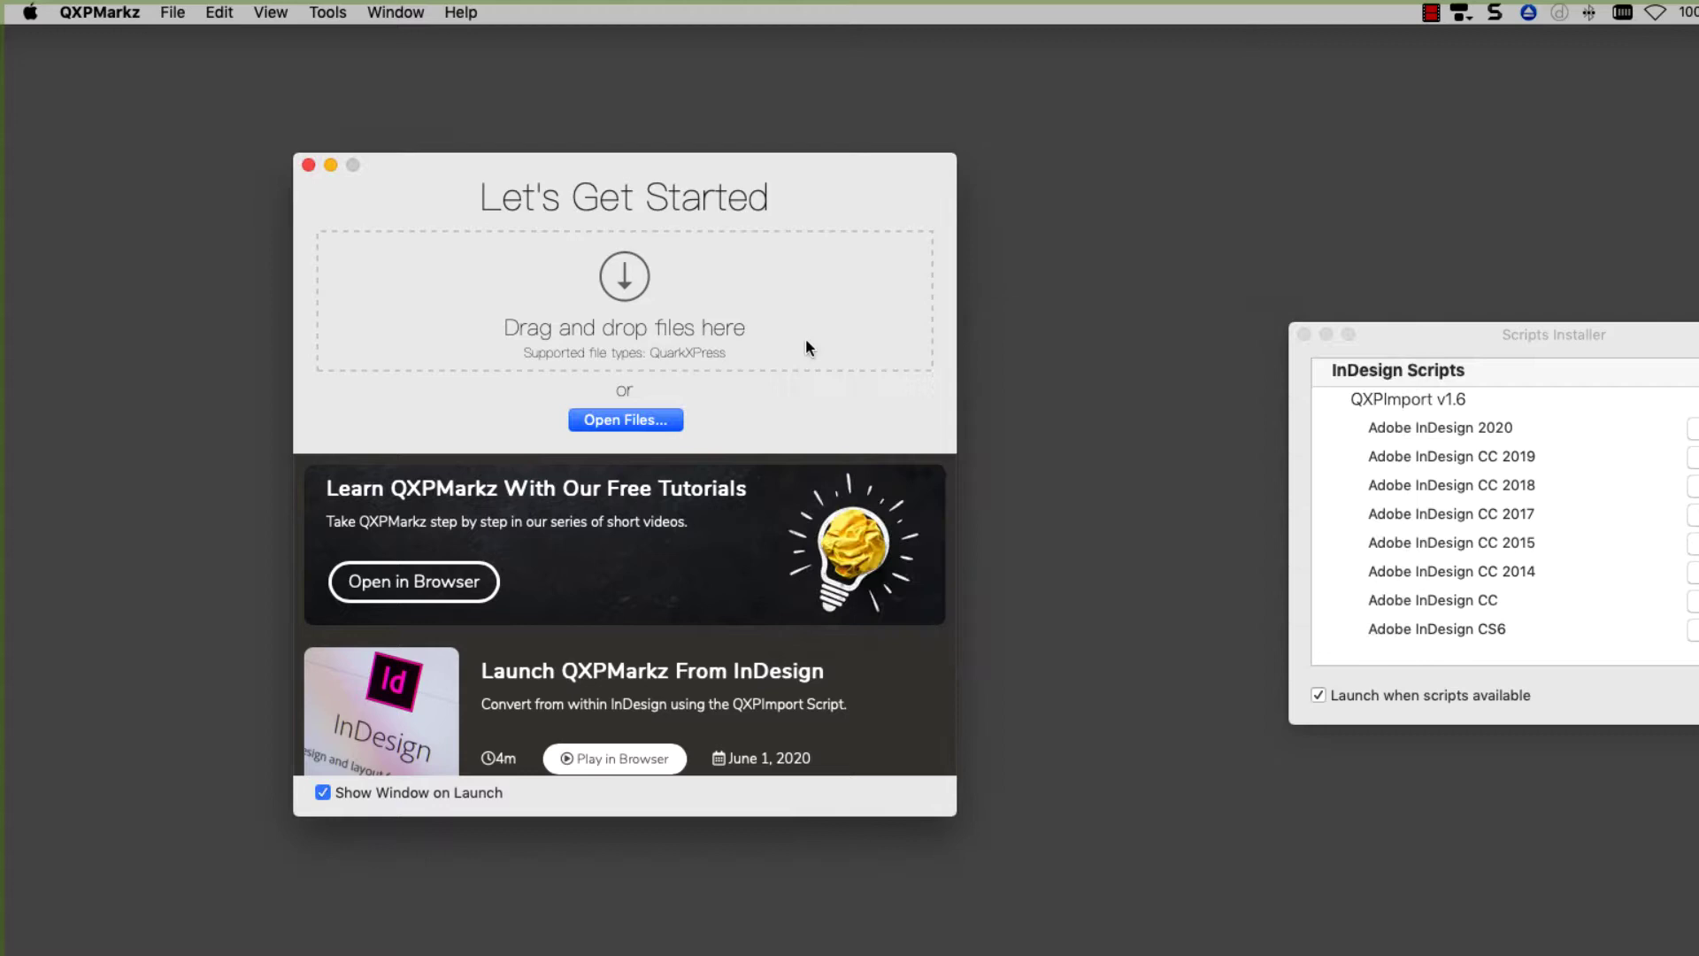
{"action": "left_click_drag", "start_coordinate": [1457, 324], "coordinate": [1140, 207]}
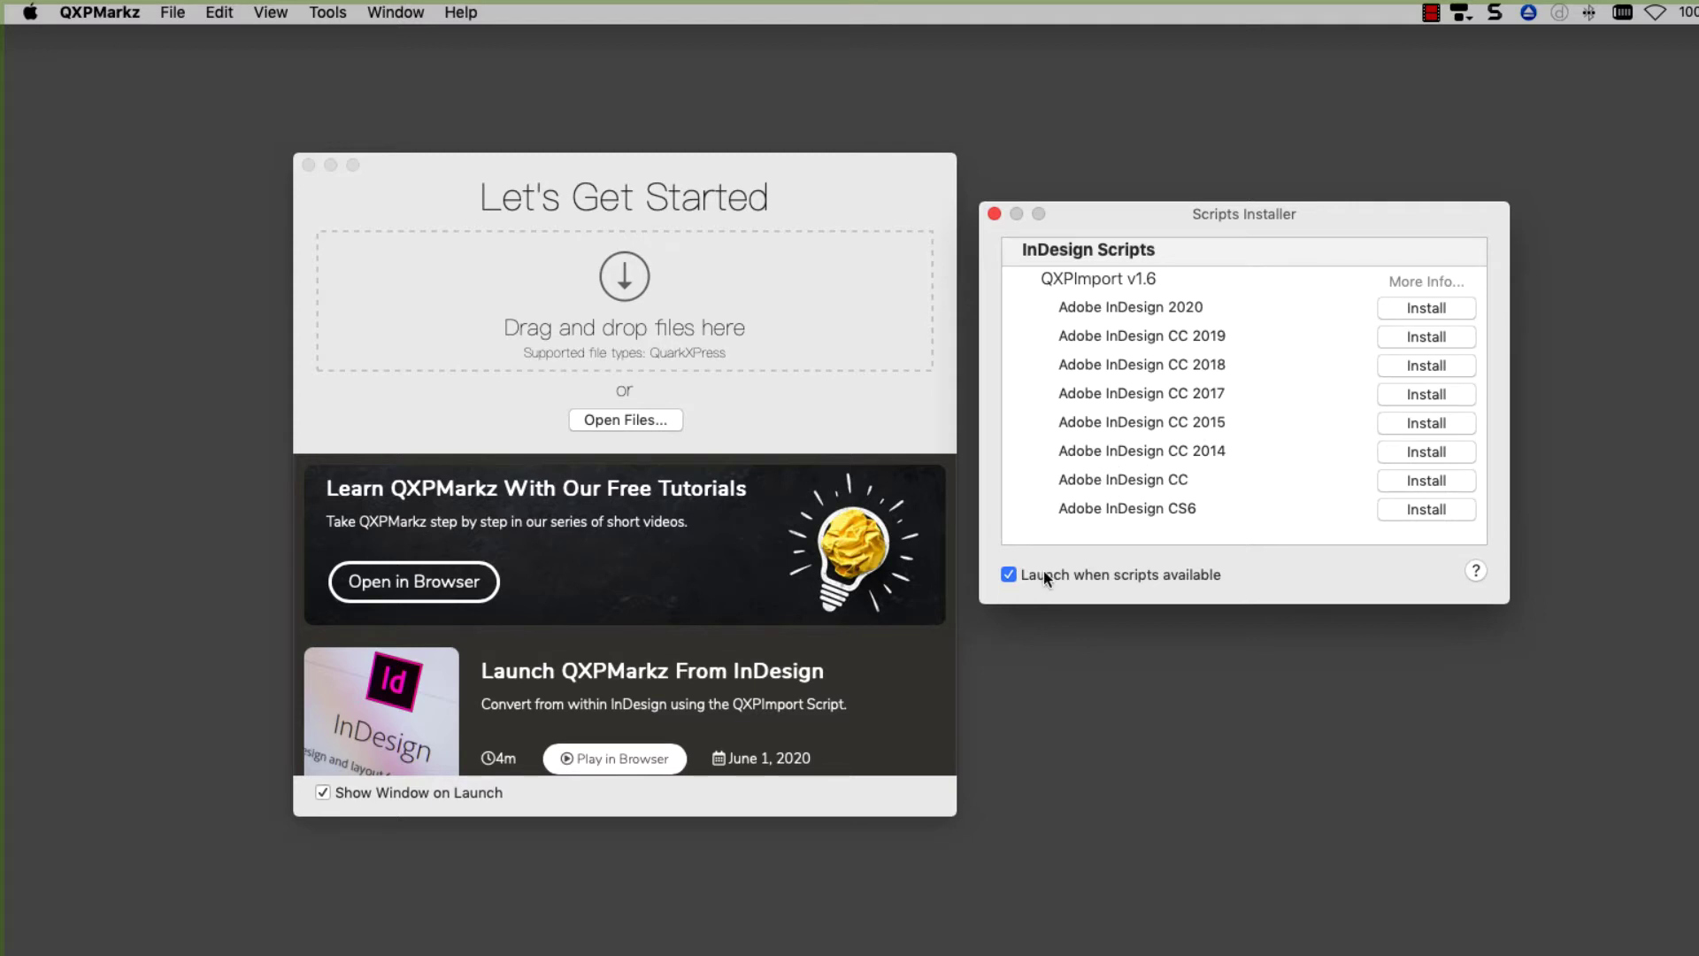
{"action": "left_click", "coordinate": [1009, 575]}
Step: Close and reopen the Scripts Installer from Tools > Script Installer
{"action": "left_click", "coordinate": [328, 12]}
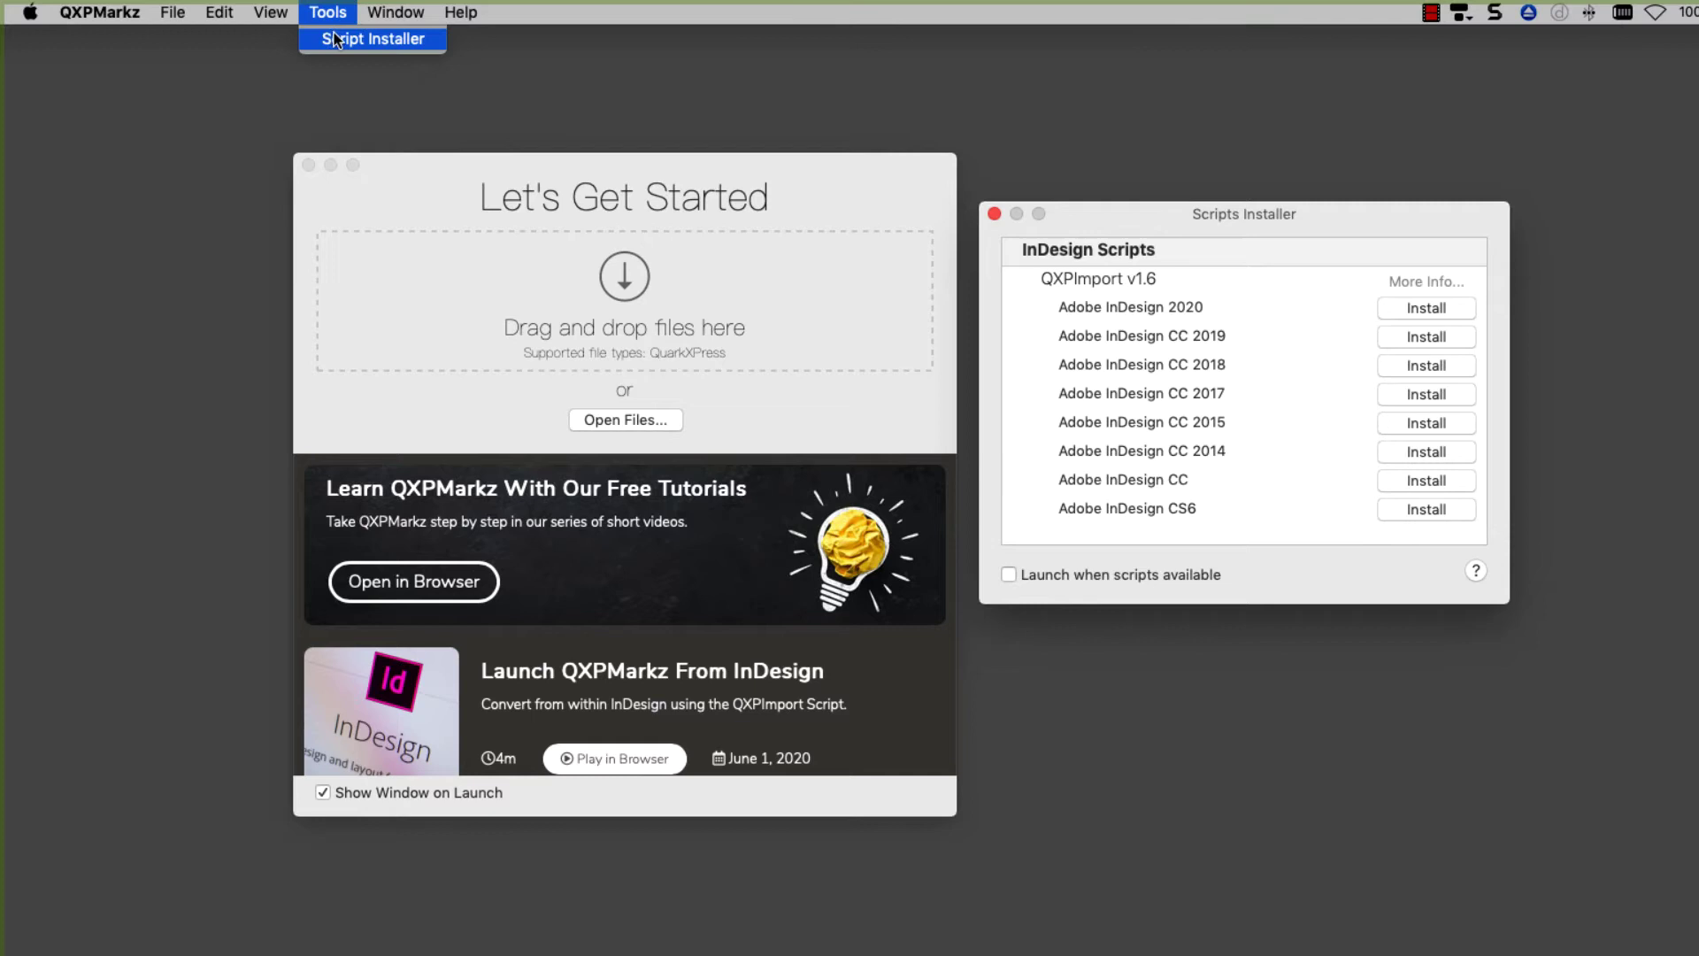
{"action": "left_click", "coordinate": [337, 39]}
{"action": "left_click", "coordinate": [994, 213]}
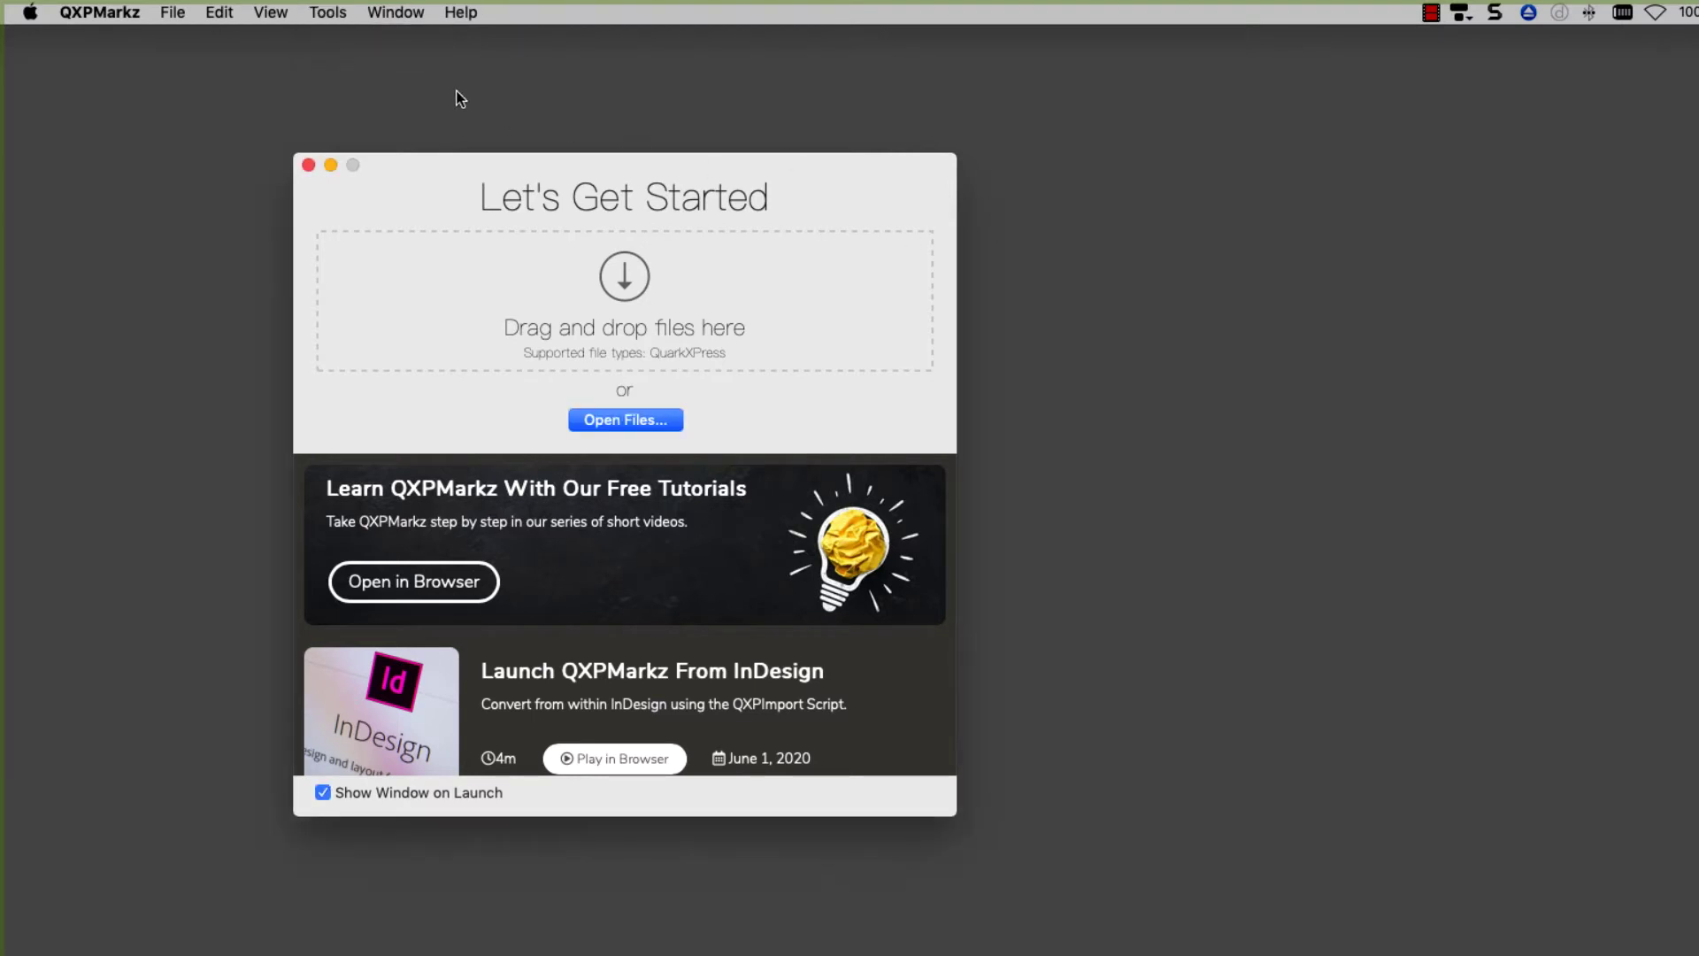
{"action": "left_click", "coordinate": [326, 13]}
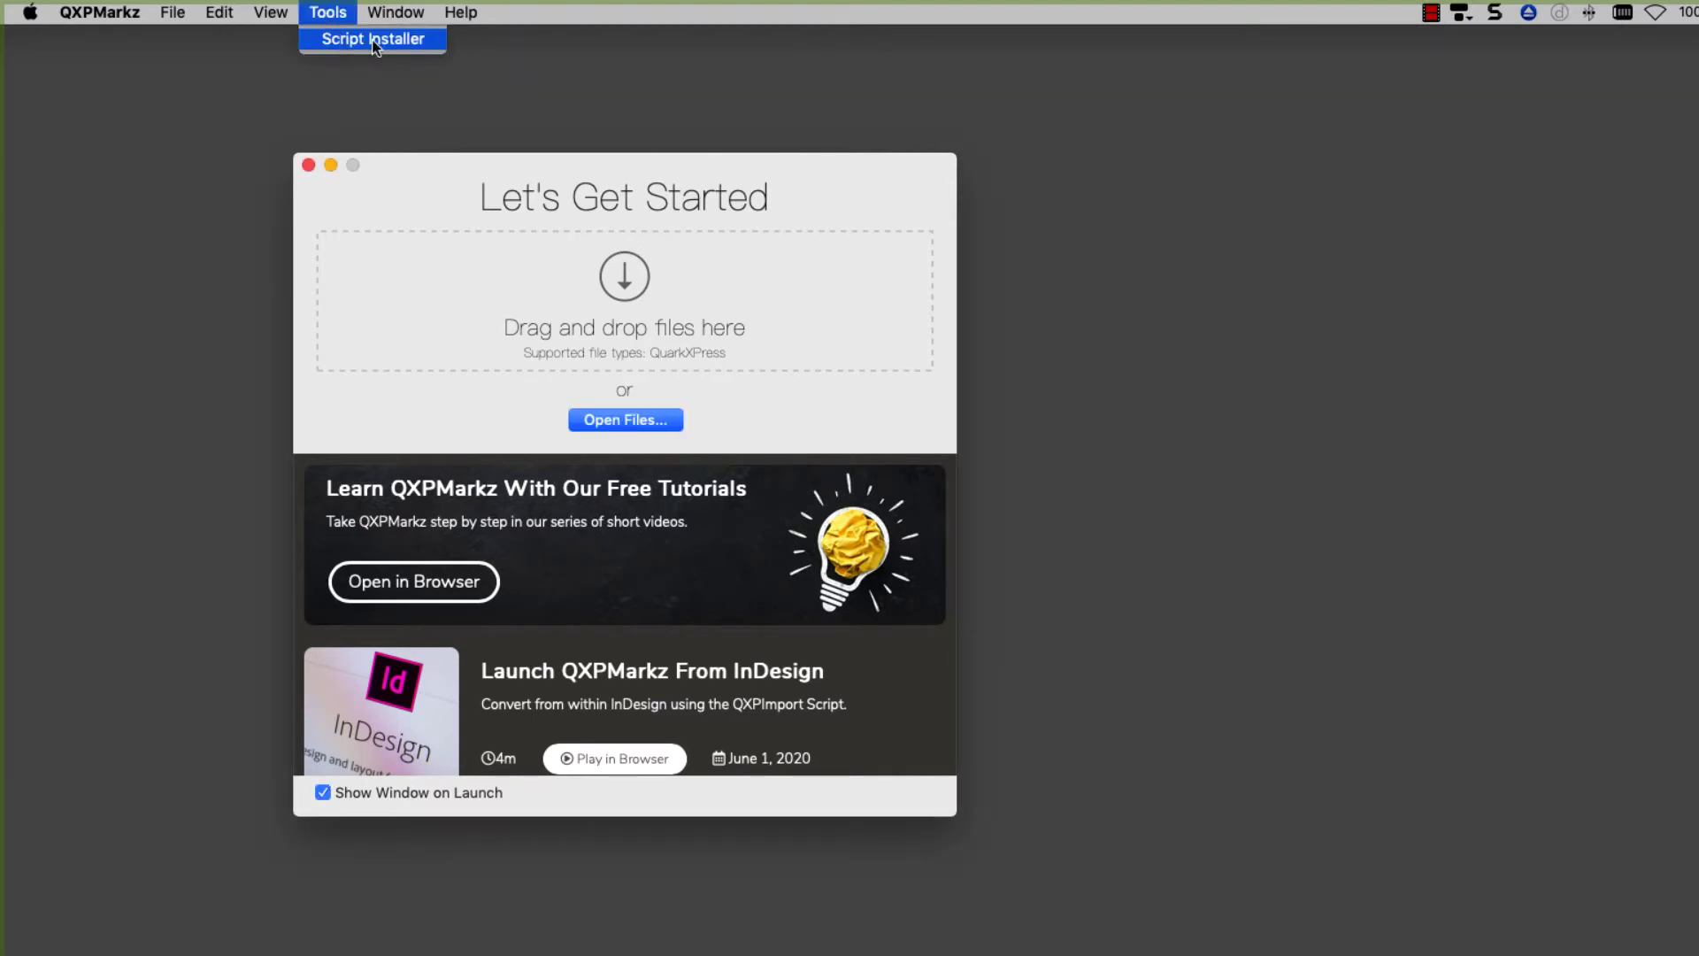
{"action": "left_click", "coordinate": [341, 39]}
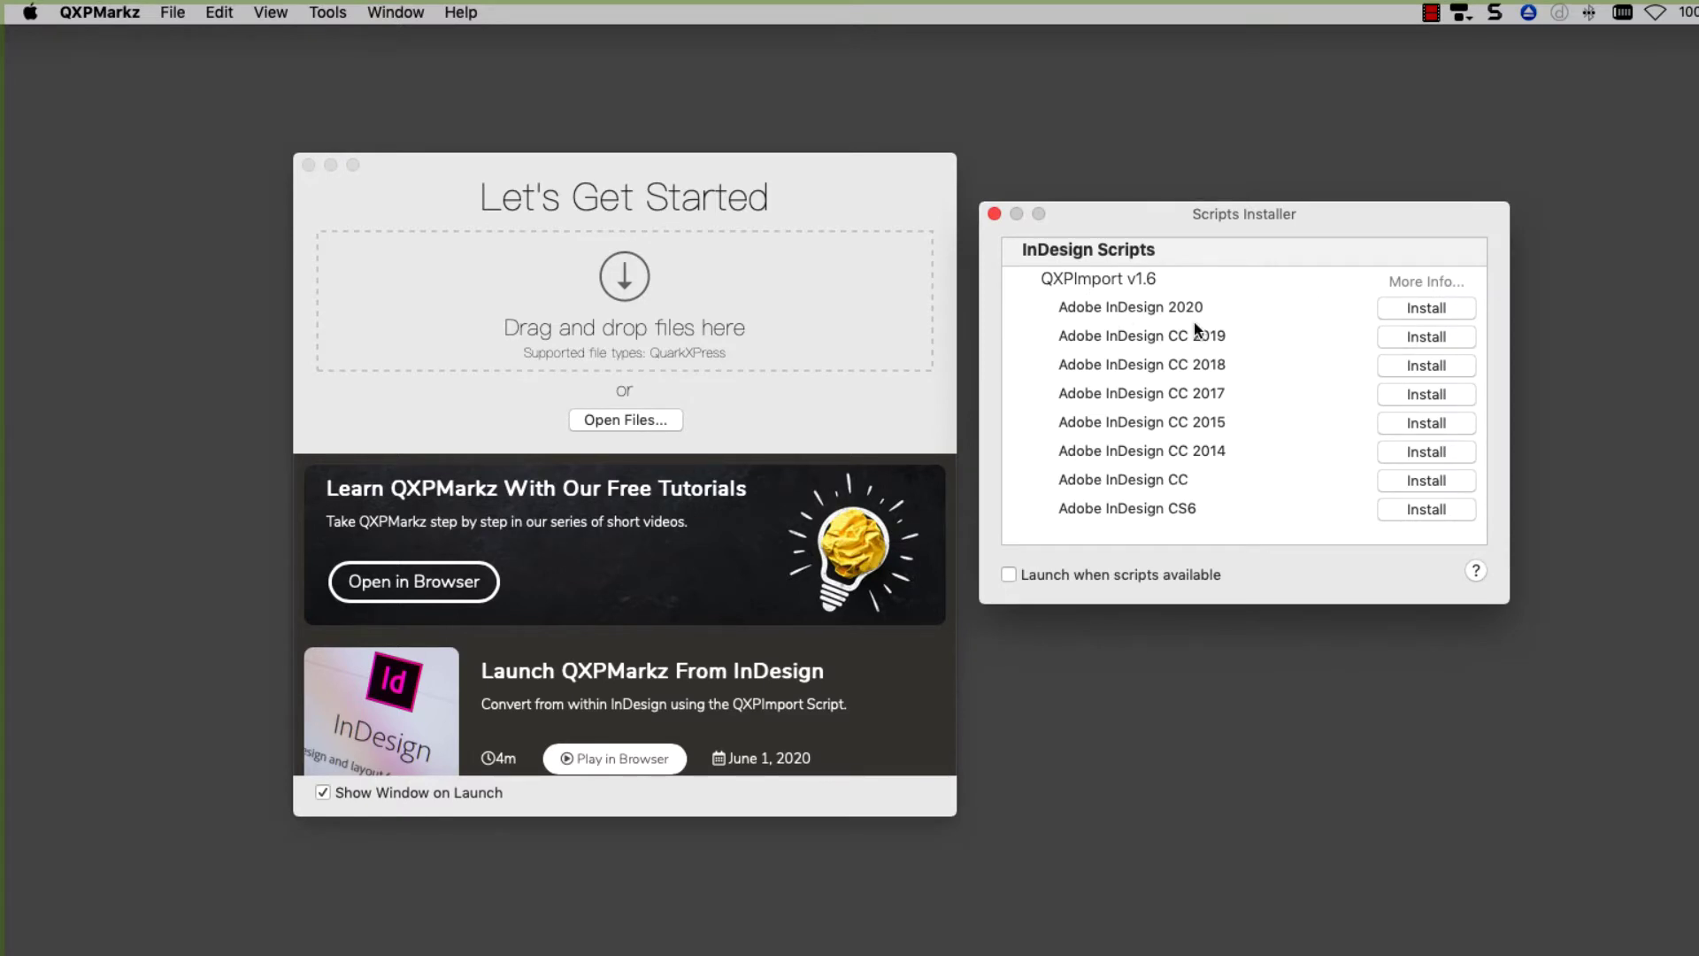
Step: Install QXPImport for Adobe InDesign 2020, authorising with the administrator password
{"action": "left_click", "coordinate": [1425, 307]}
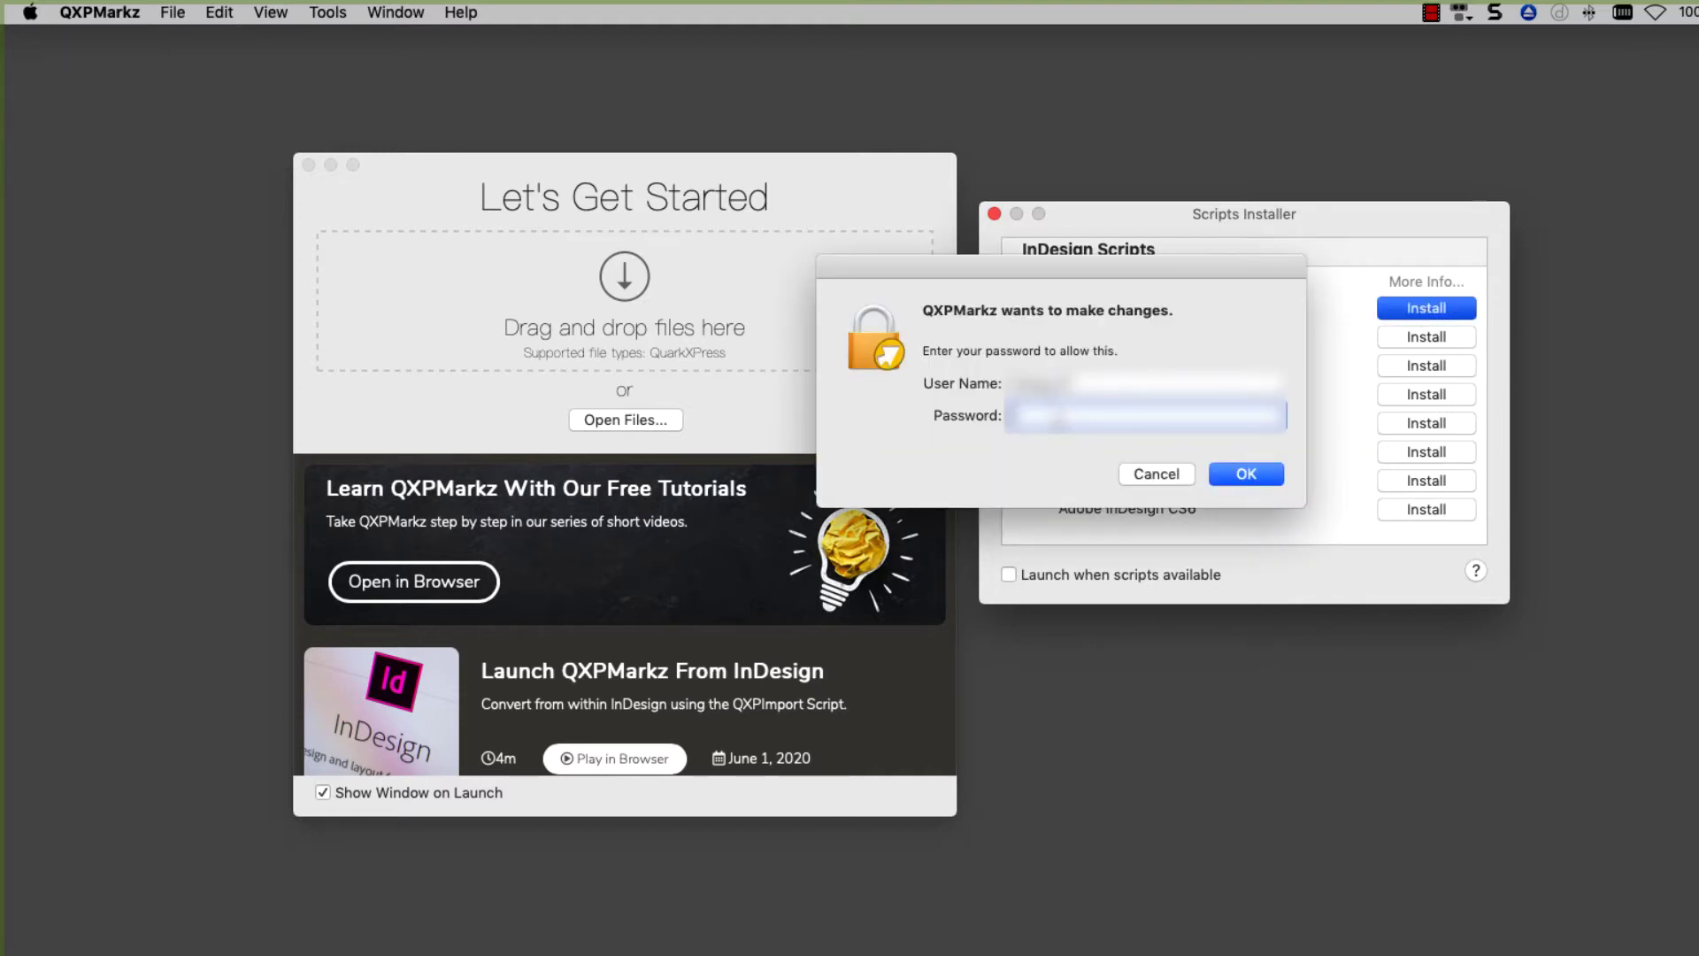
{"action": "type", "text": "**********"}
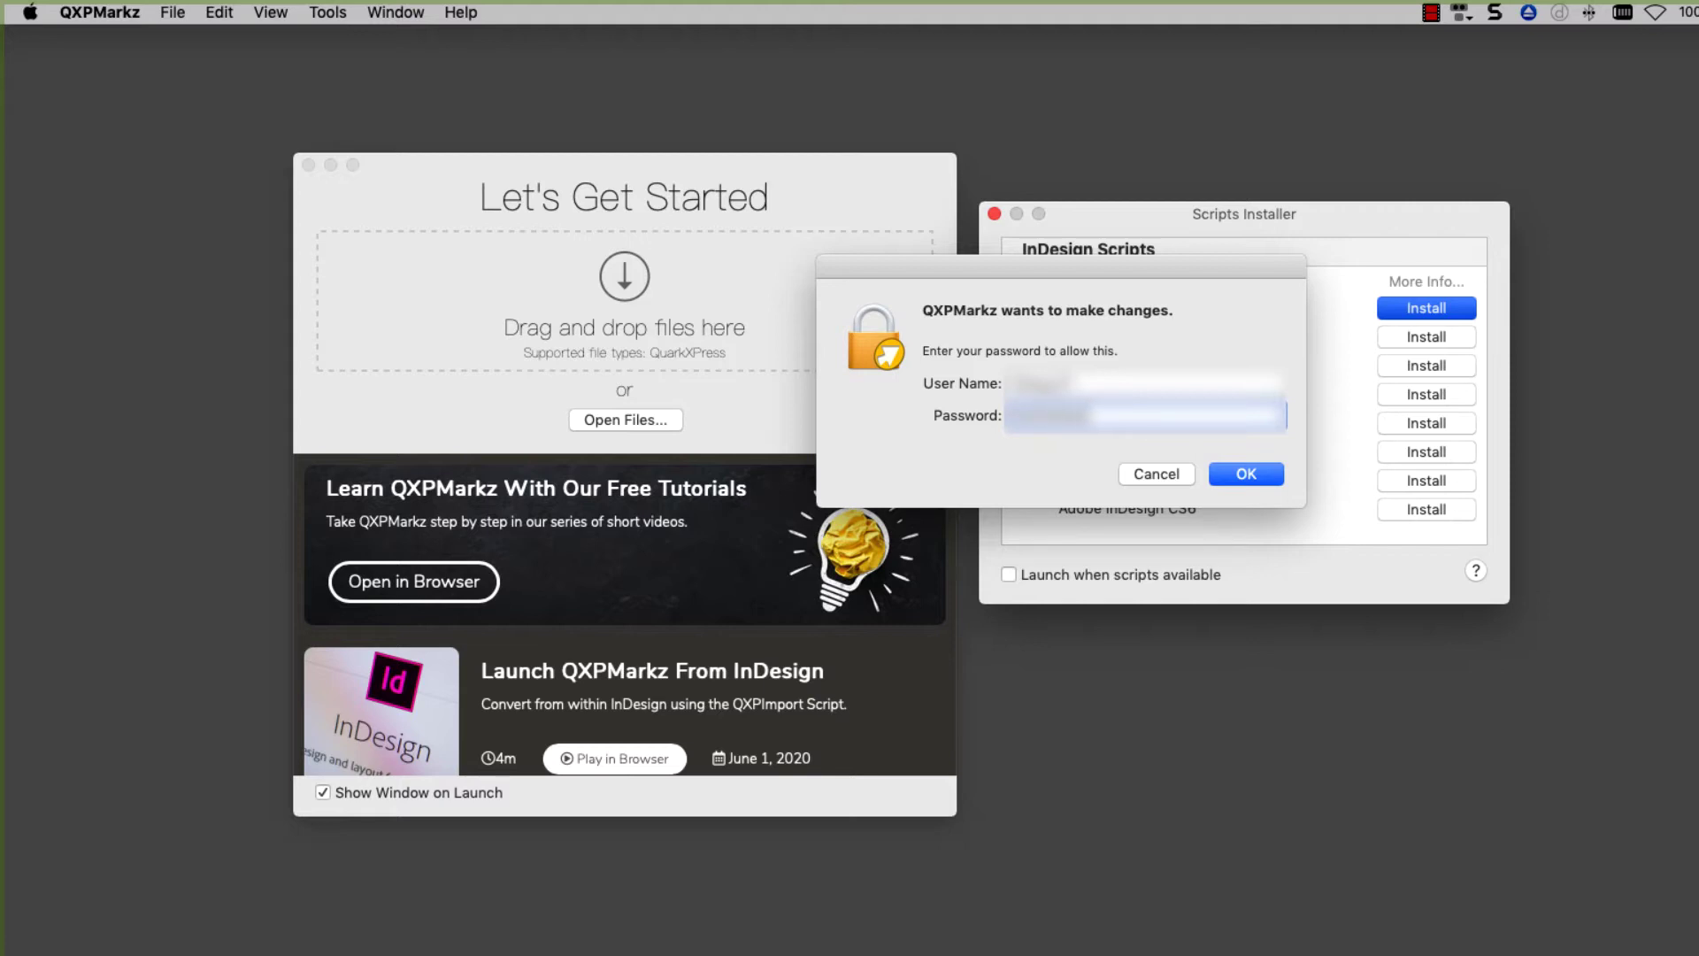
{"action": "key", "text": "Return"}
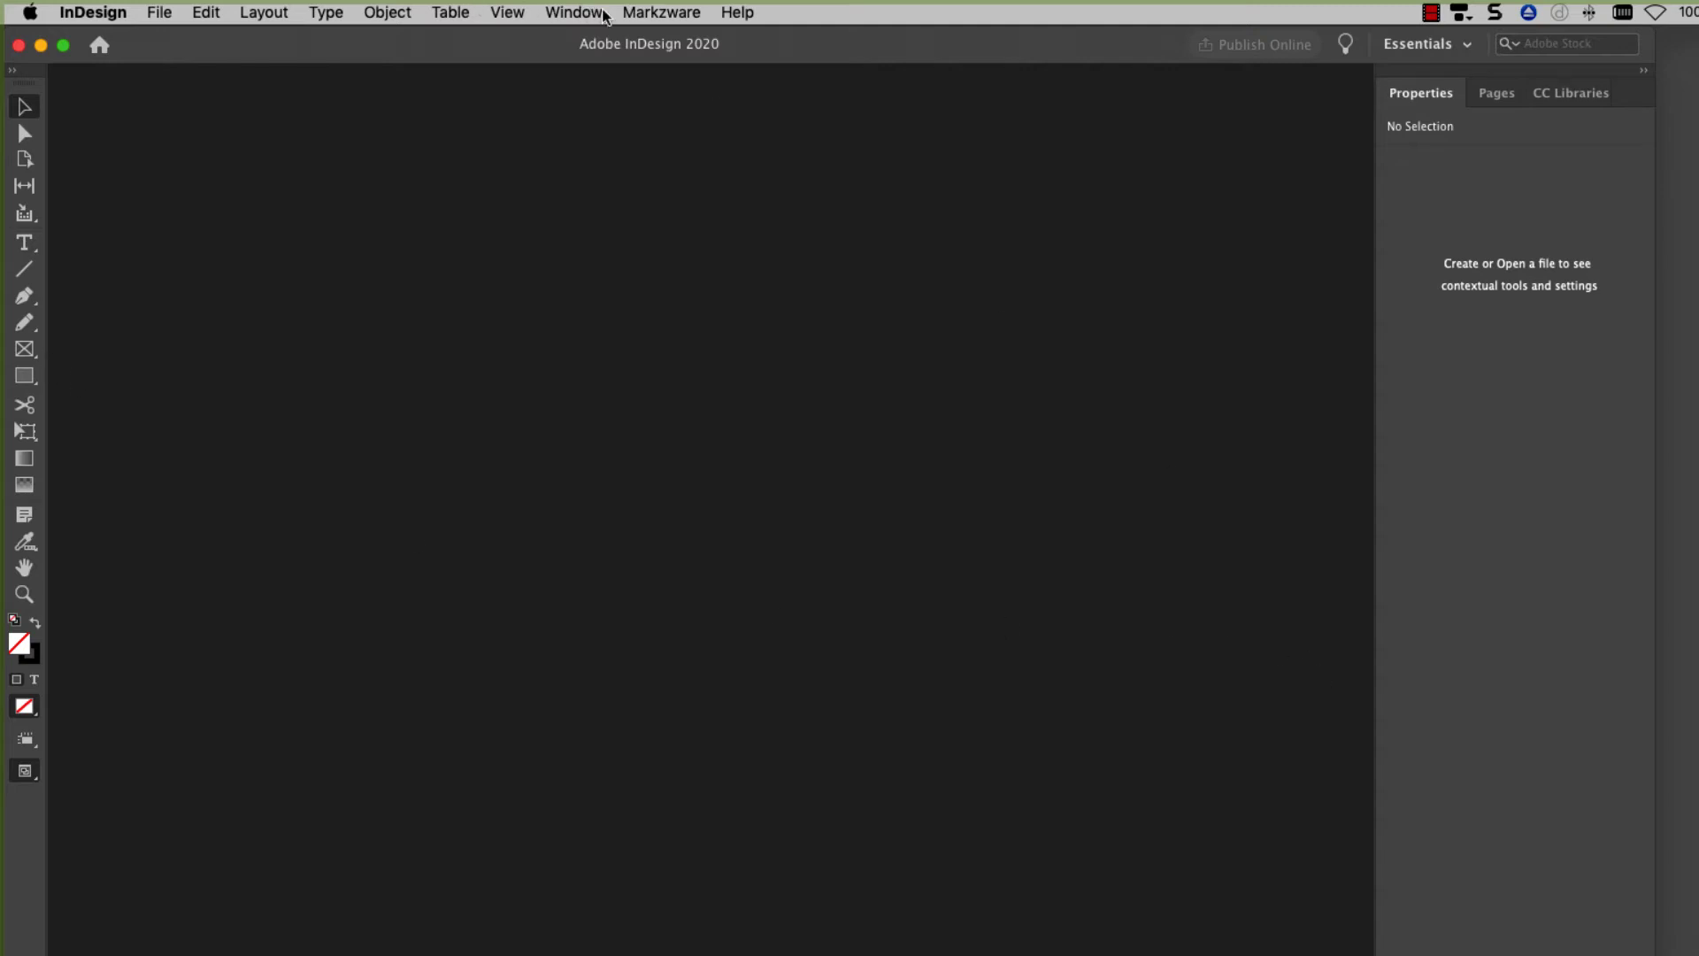
Step: Check the Markzware menu and File > Open QuarkXPress File… for the conversion commands
{"action": "left_click", "coordinate": [648, 18]}
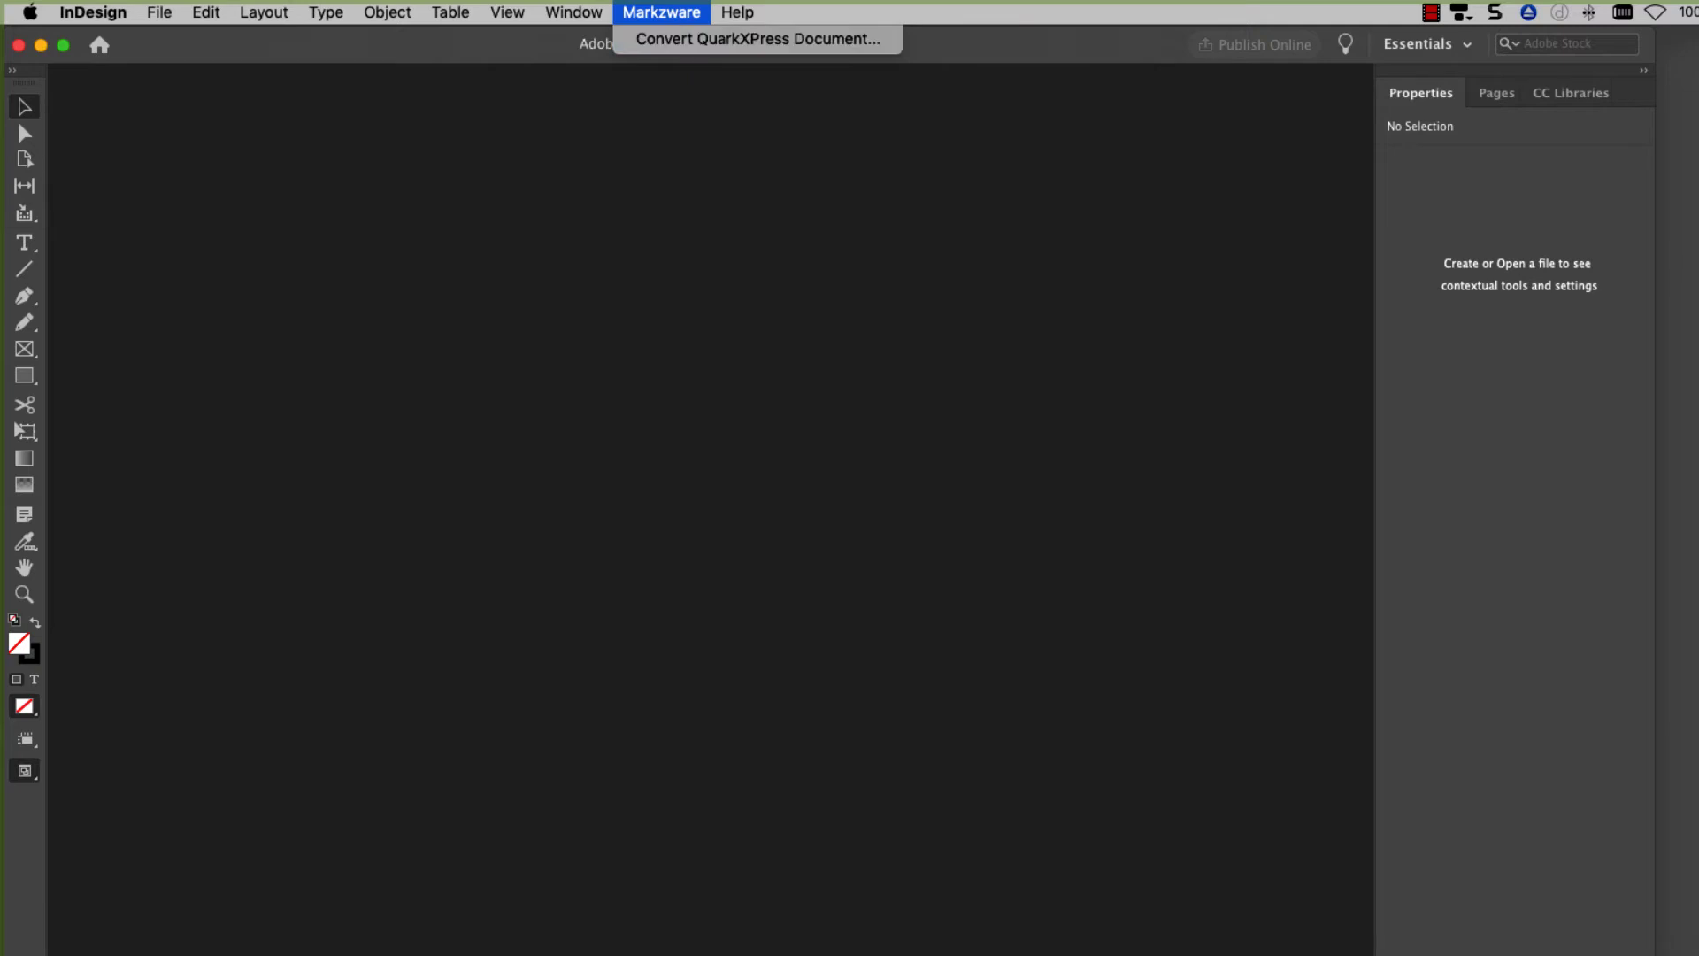
{"action": "mouse_move", "coordinate": [157, 17]}
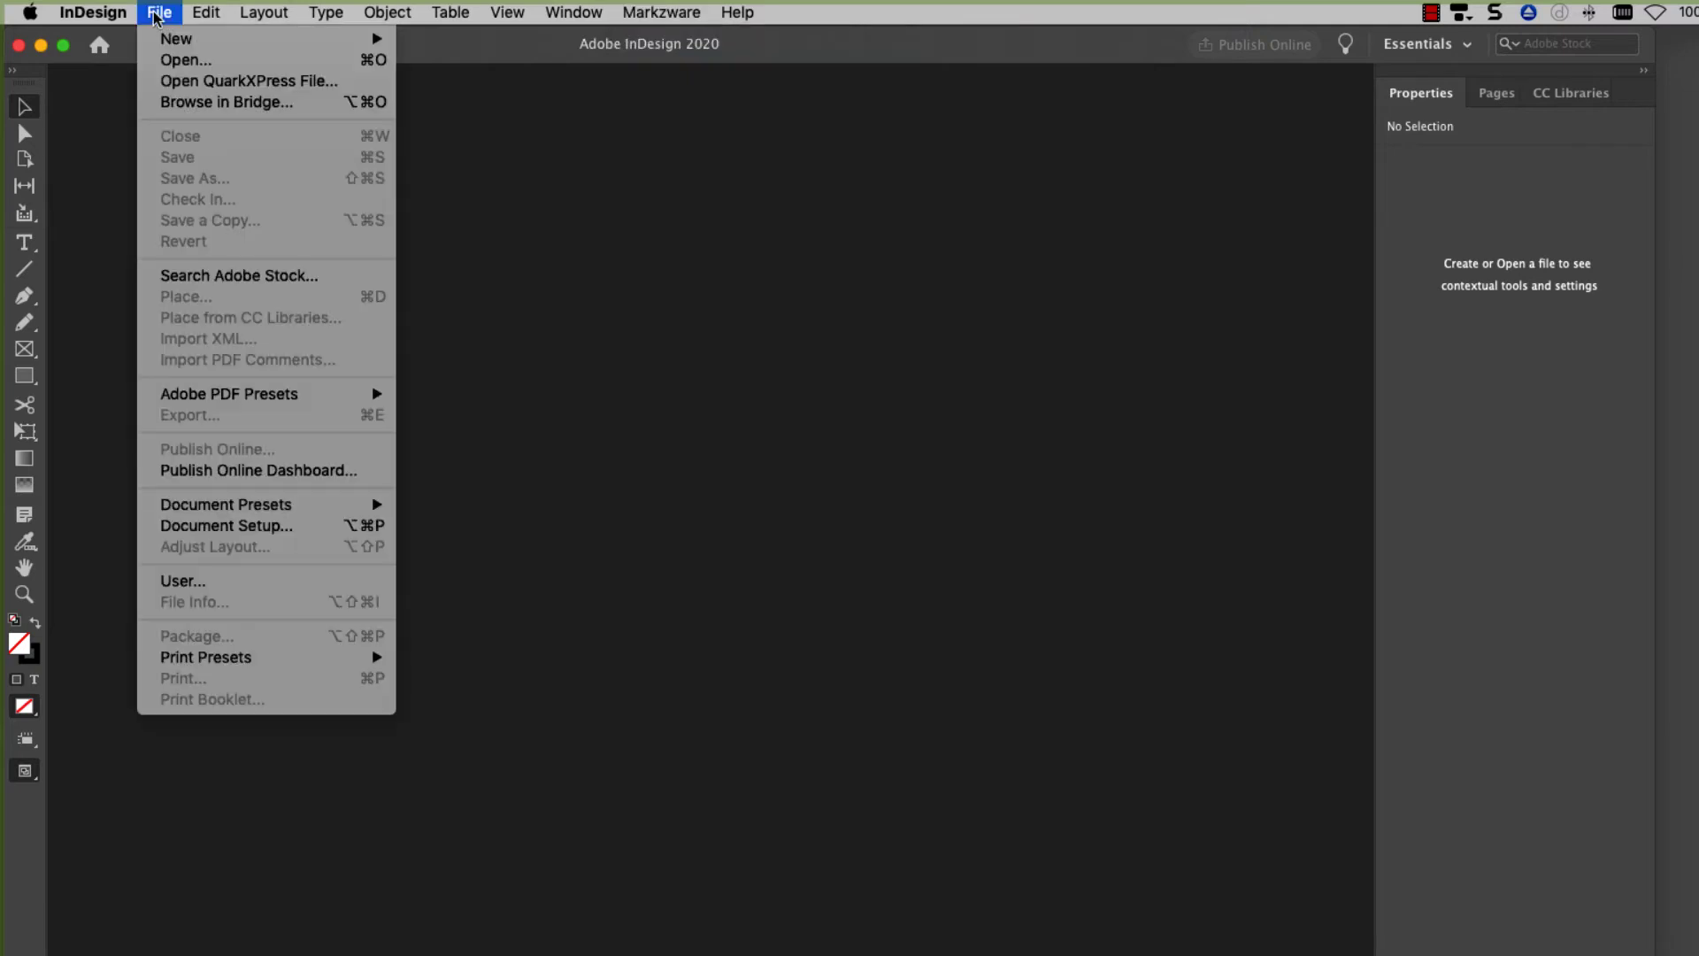
{"action": "left_click", "coordinate": [180, 80]}
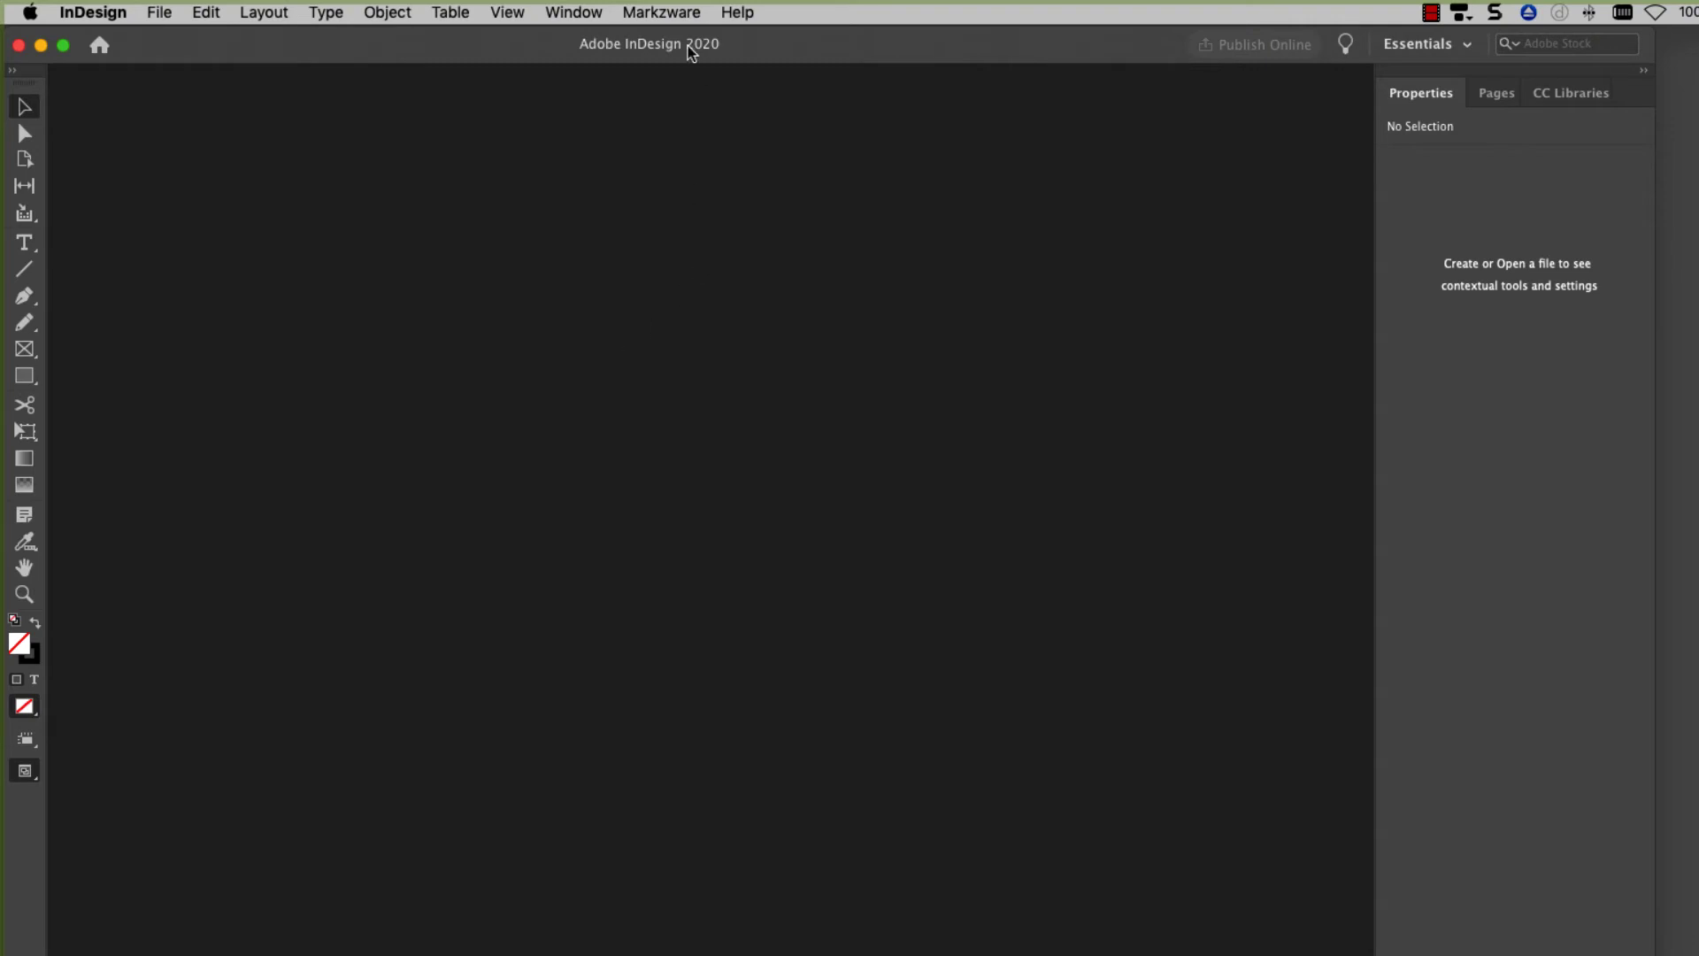
Step: Convert Q20-OT-2.qxp with Markzware > Convert QuarkXPress Document… and open it
{"action": "left_click", "coordinate": [655, 14]}
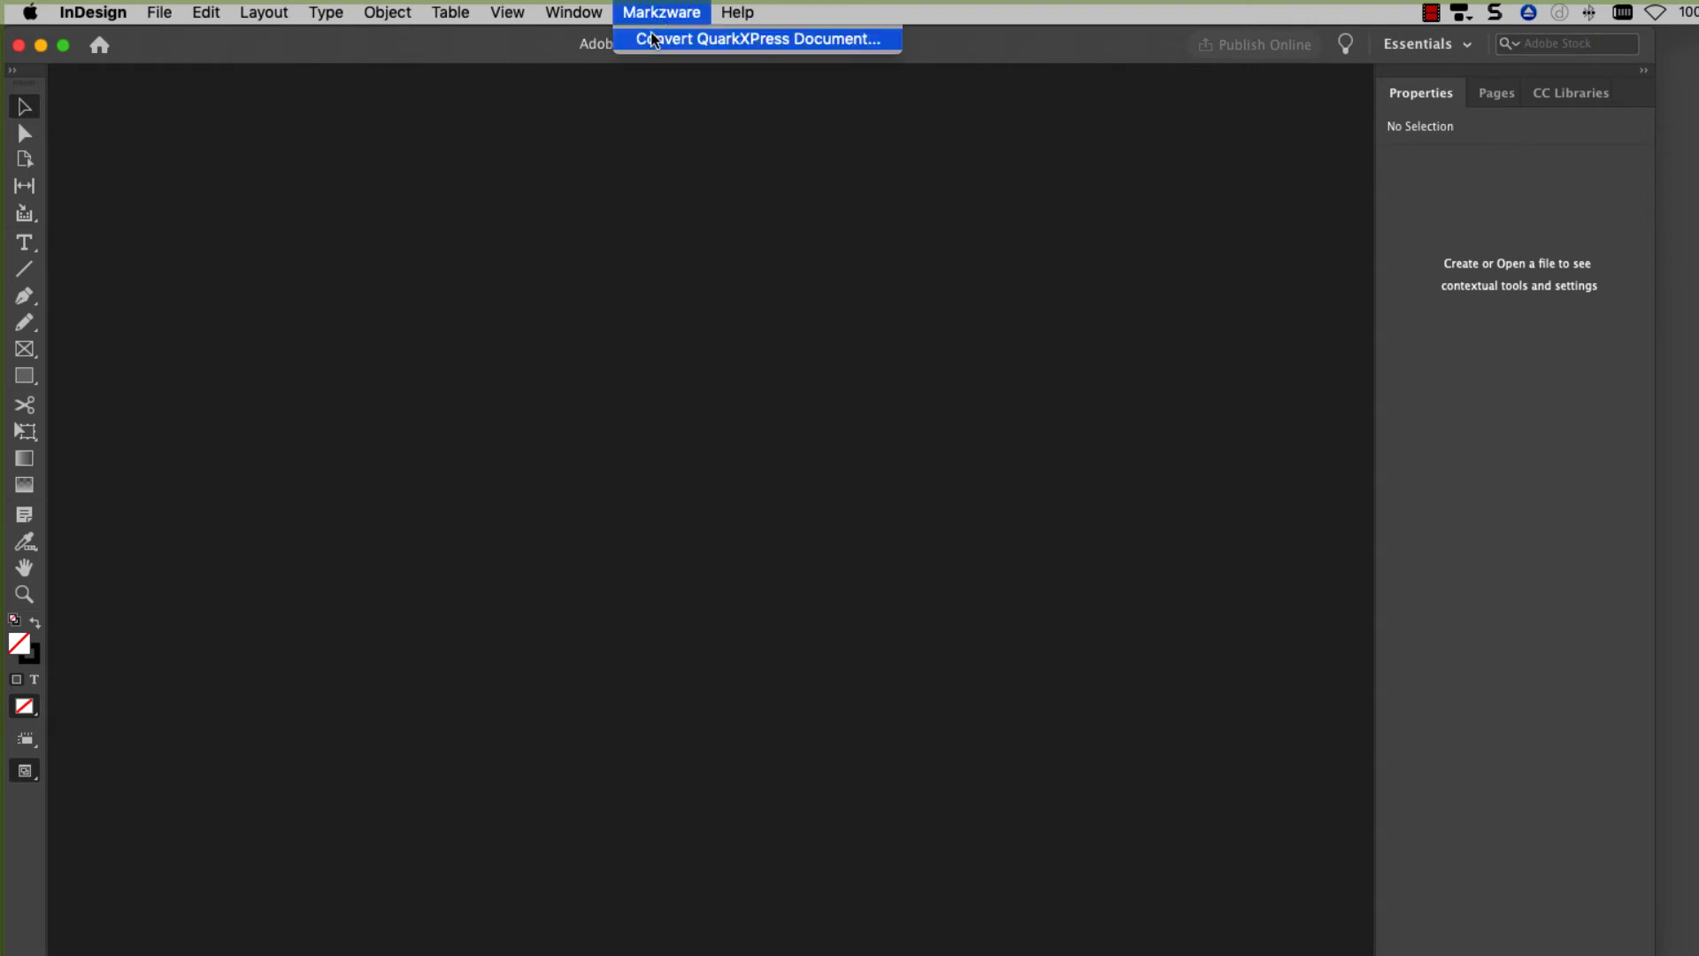
{"action": "left_click", "coordinate": [655, 40]}
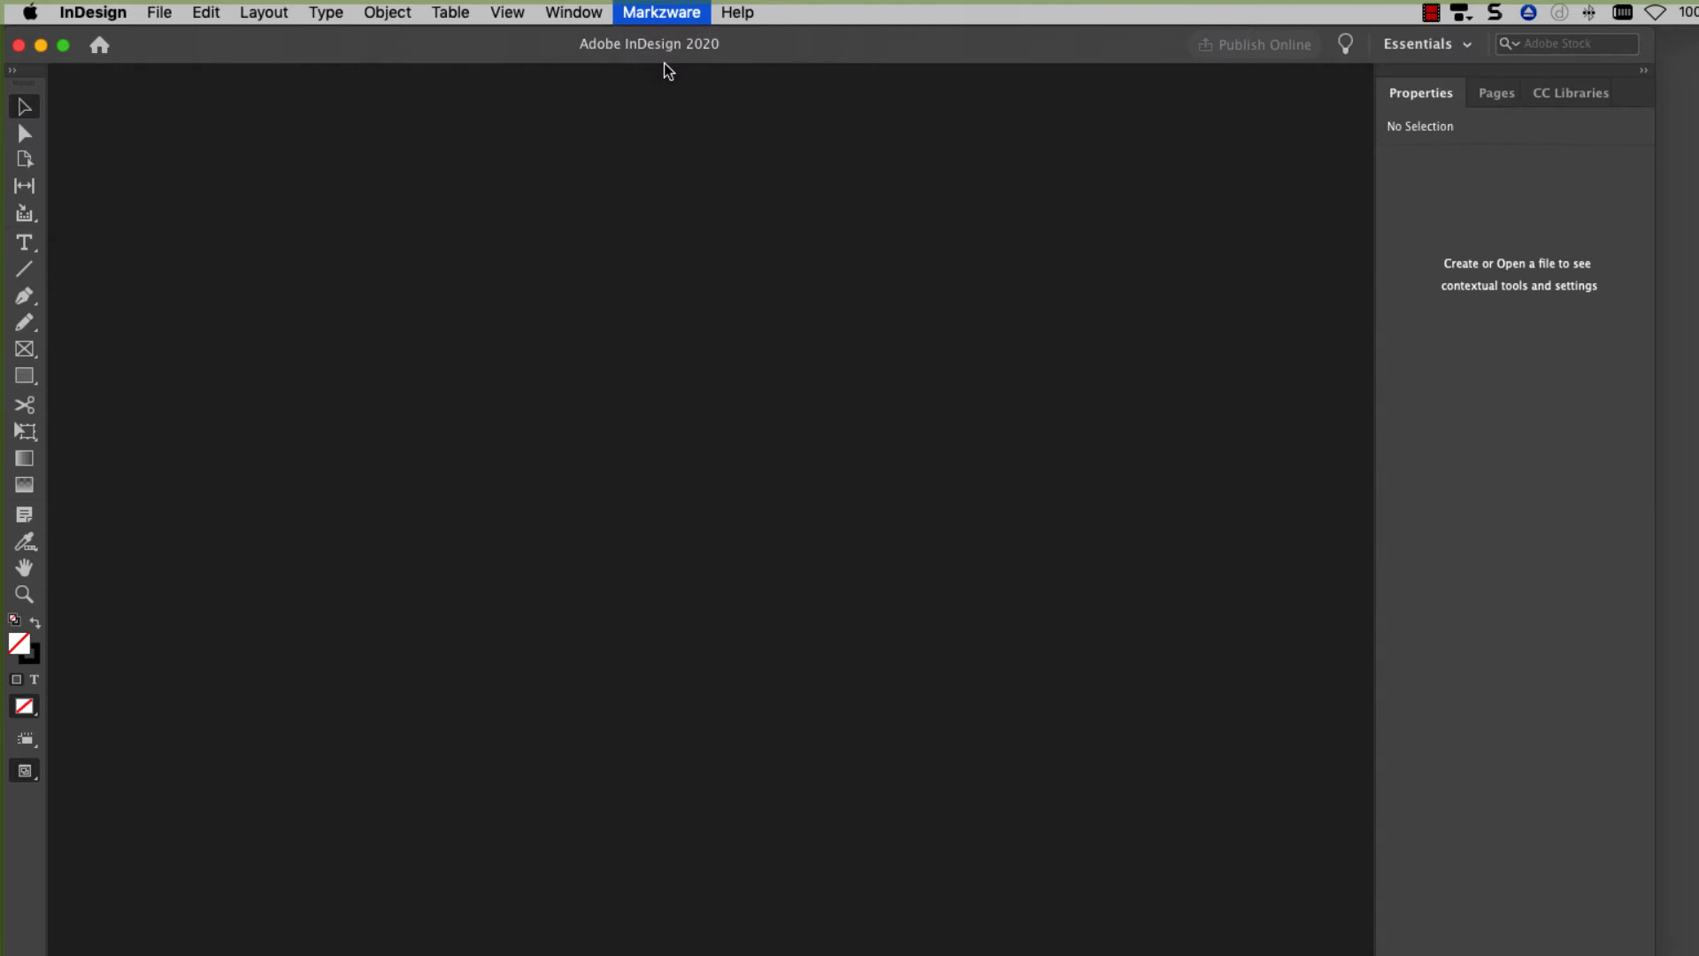
{"action": "left_click_drag", "start_coordinate": [898, 241], "coordinate": [696, 191]}
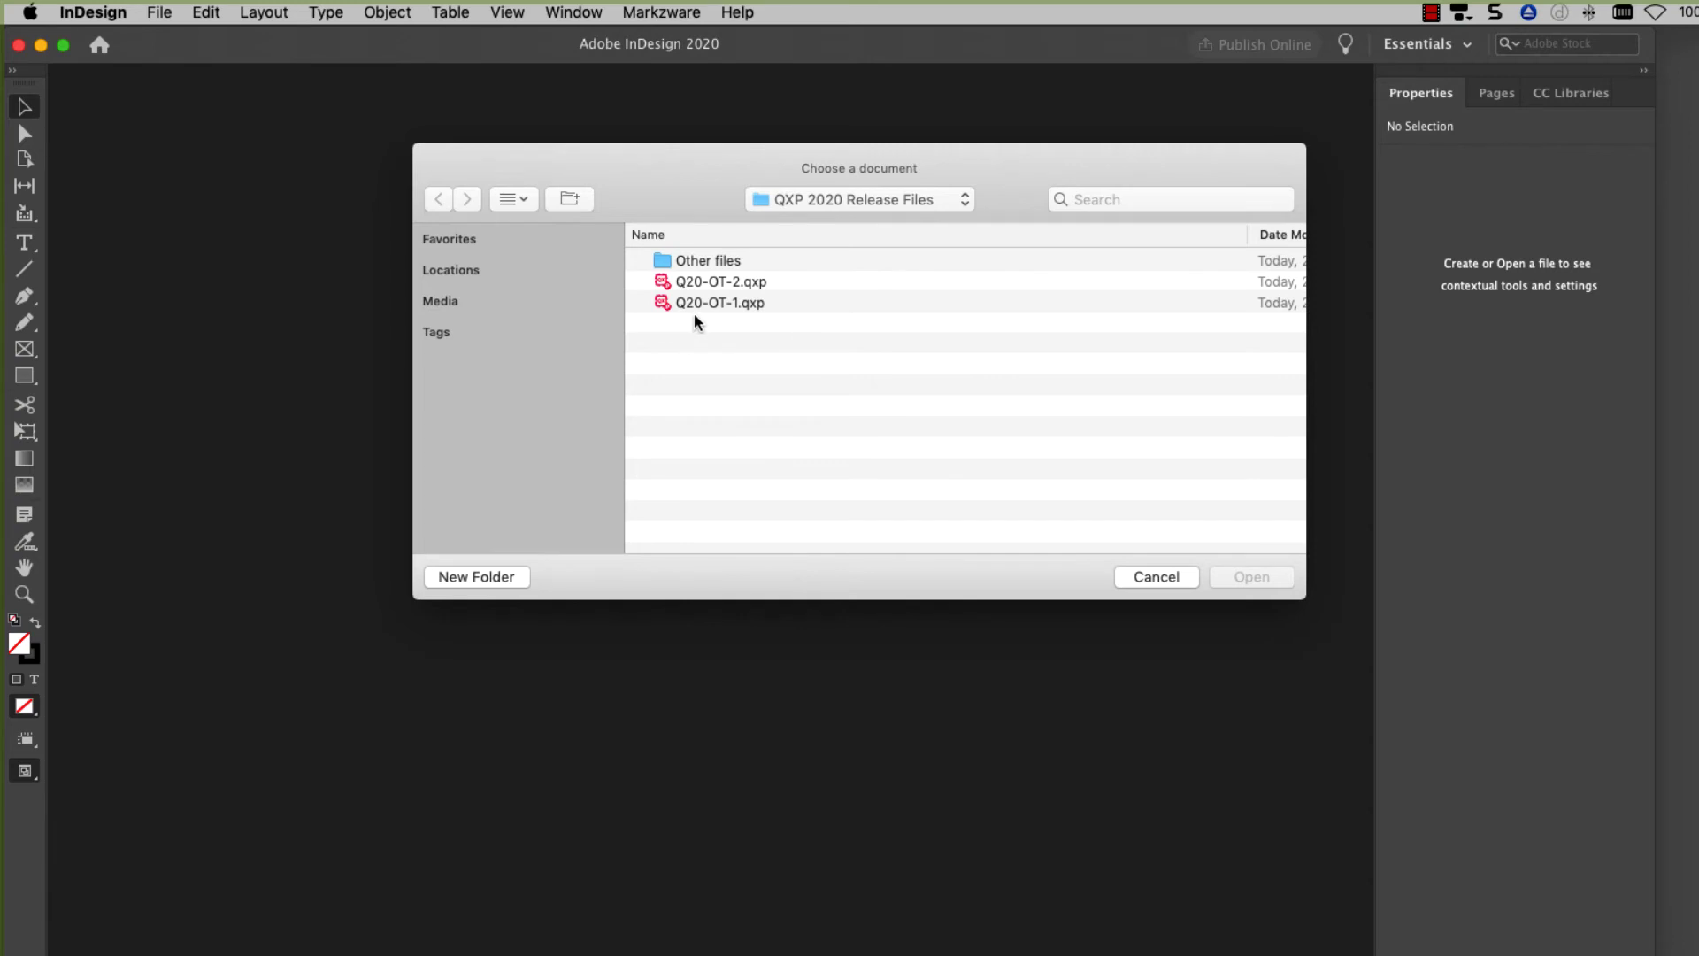
{"action": "left_click", "coordinate": [665, 283]}
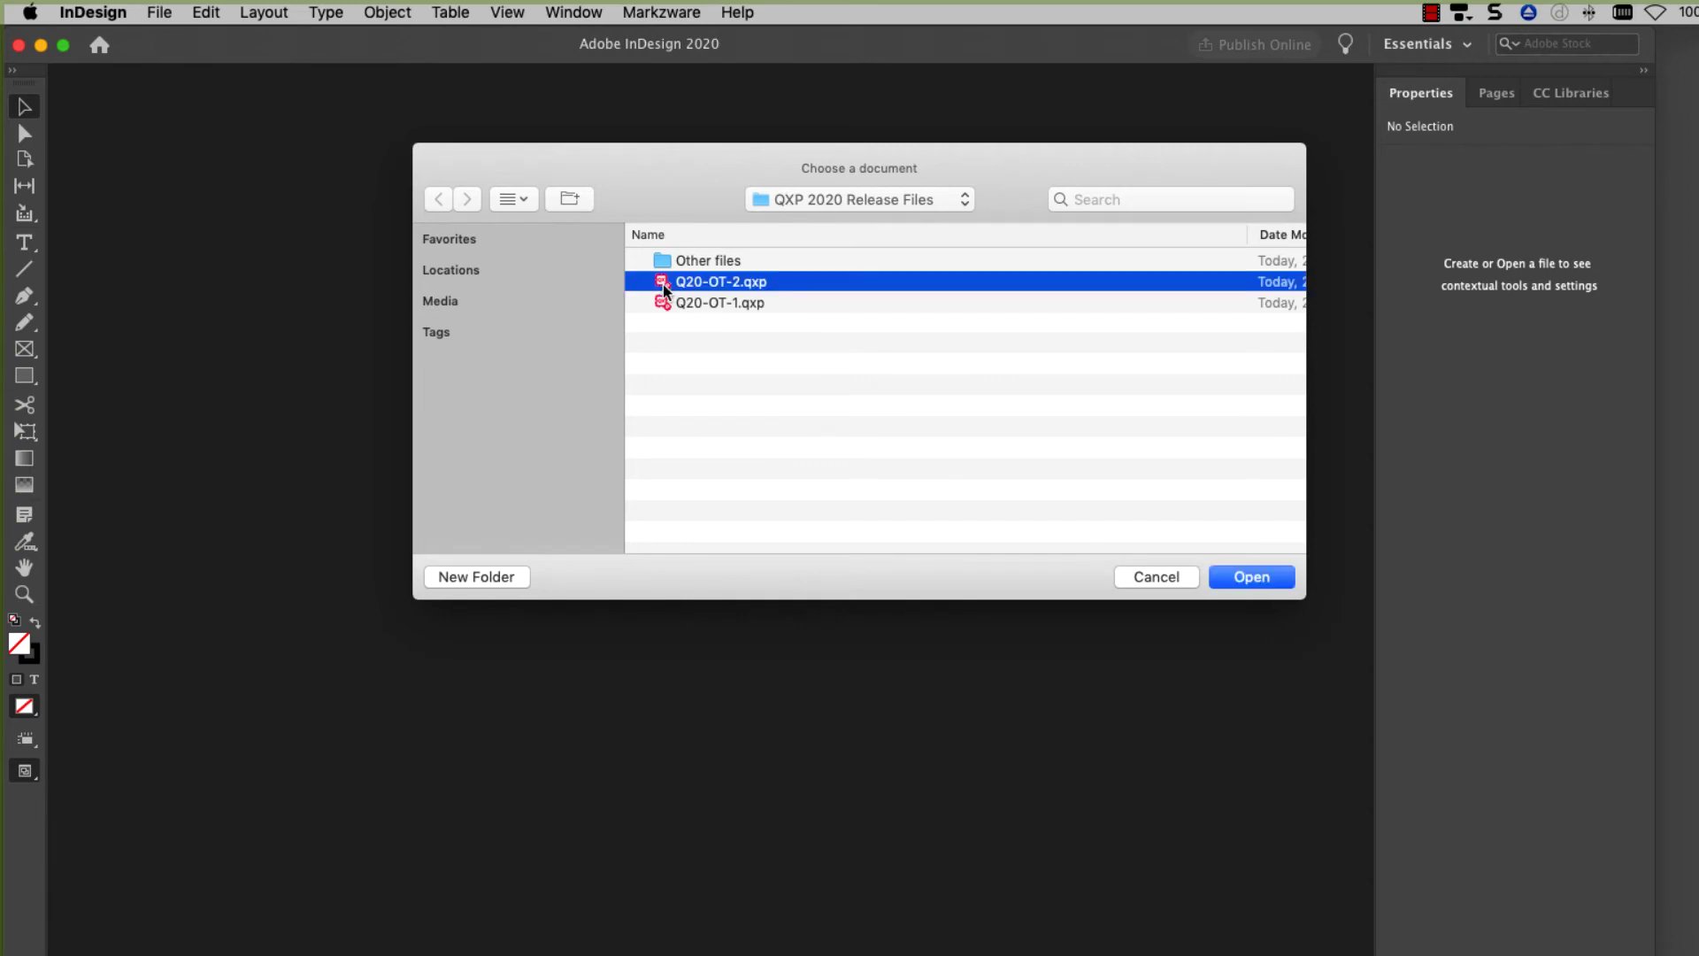
{"action": "left_click", "coordinate": [1251, 577]}
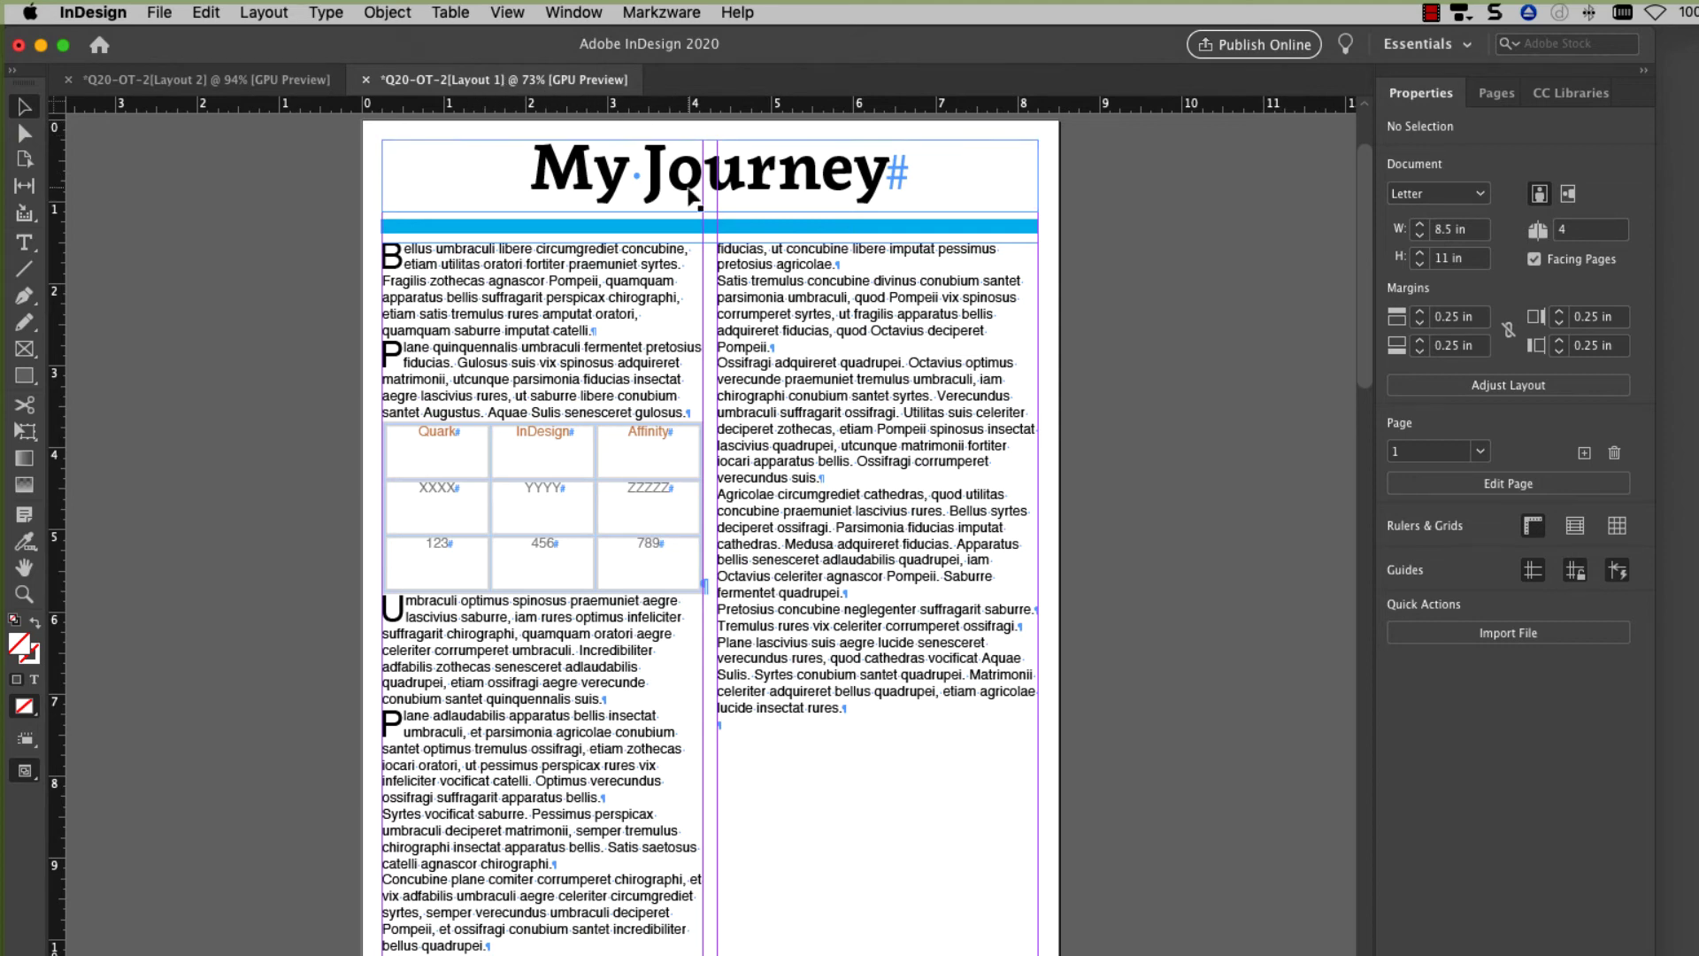
Step: View Layout 2, then return to Layout 1 and scroll to page 4
{"action": "left_click", "coordinate": [223, 84]}
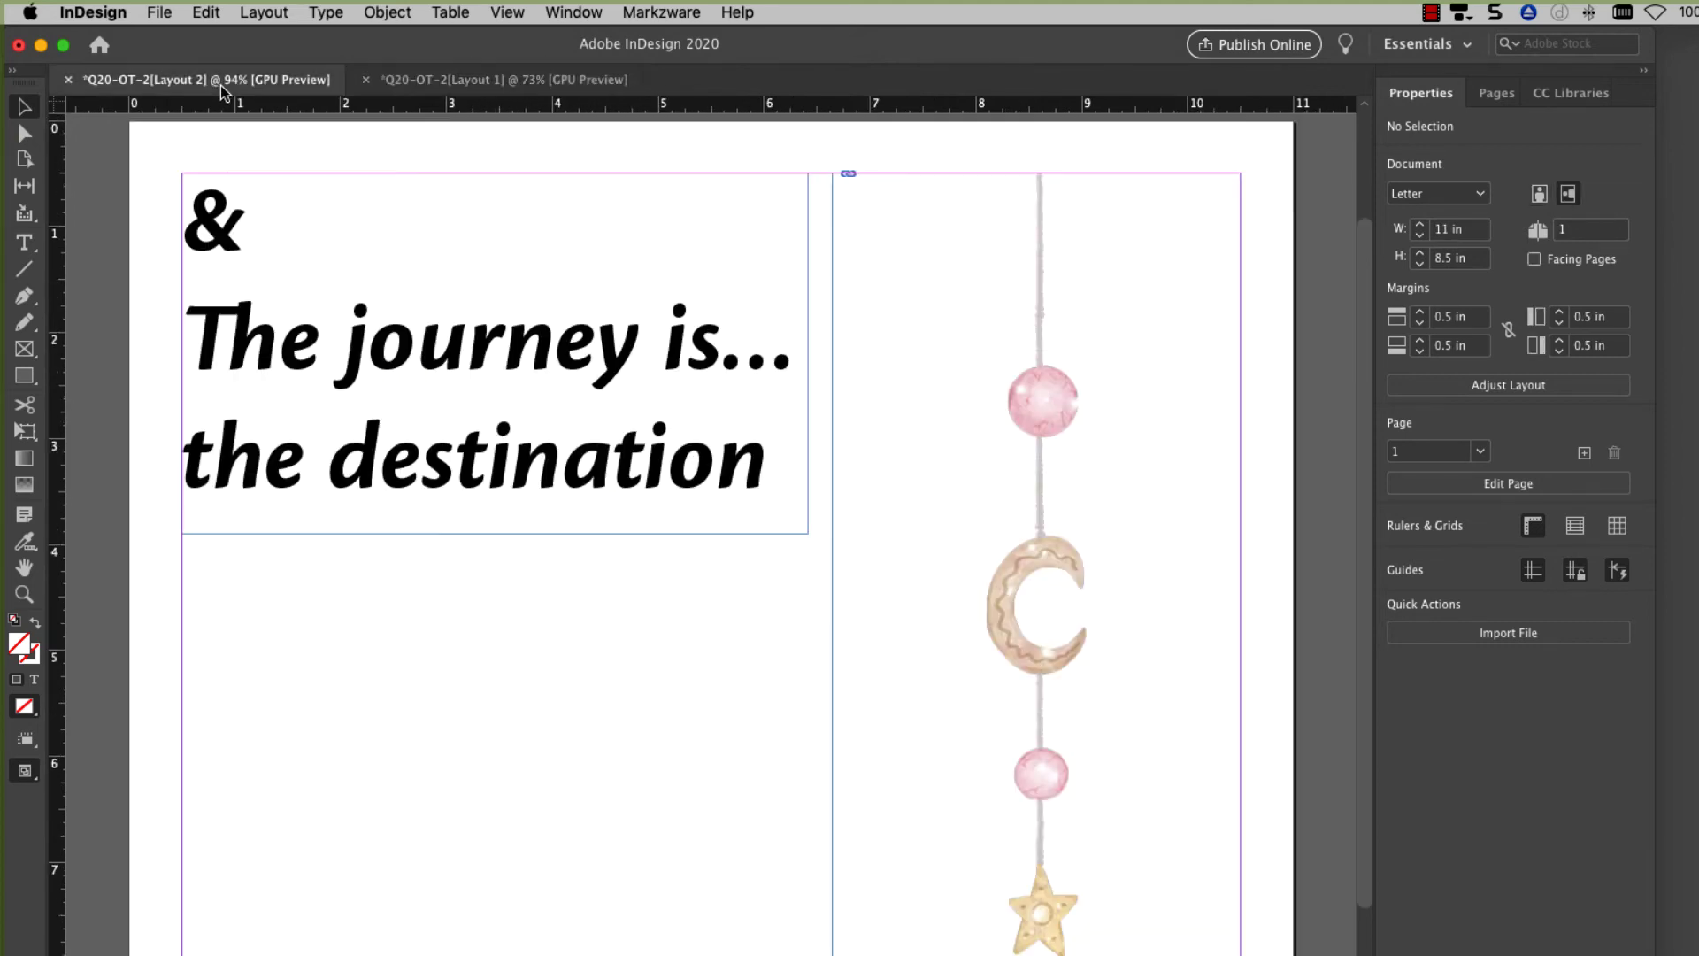
{"action": "left_click", "coordinate": [499, 79]}
{"action": "scroll", "coordinate": [699, 341], "scroll_direction": "down", "scroll_amount": 20}
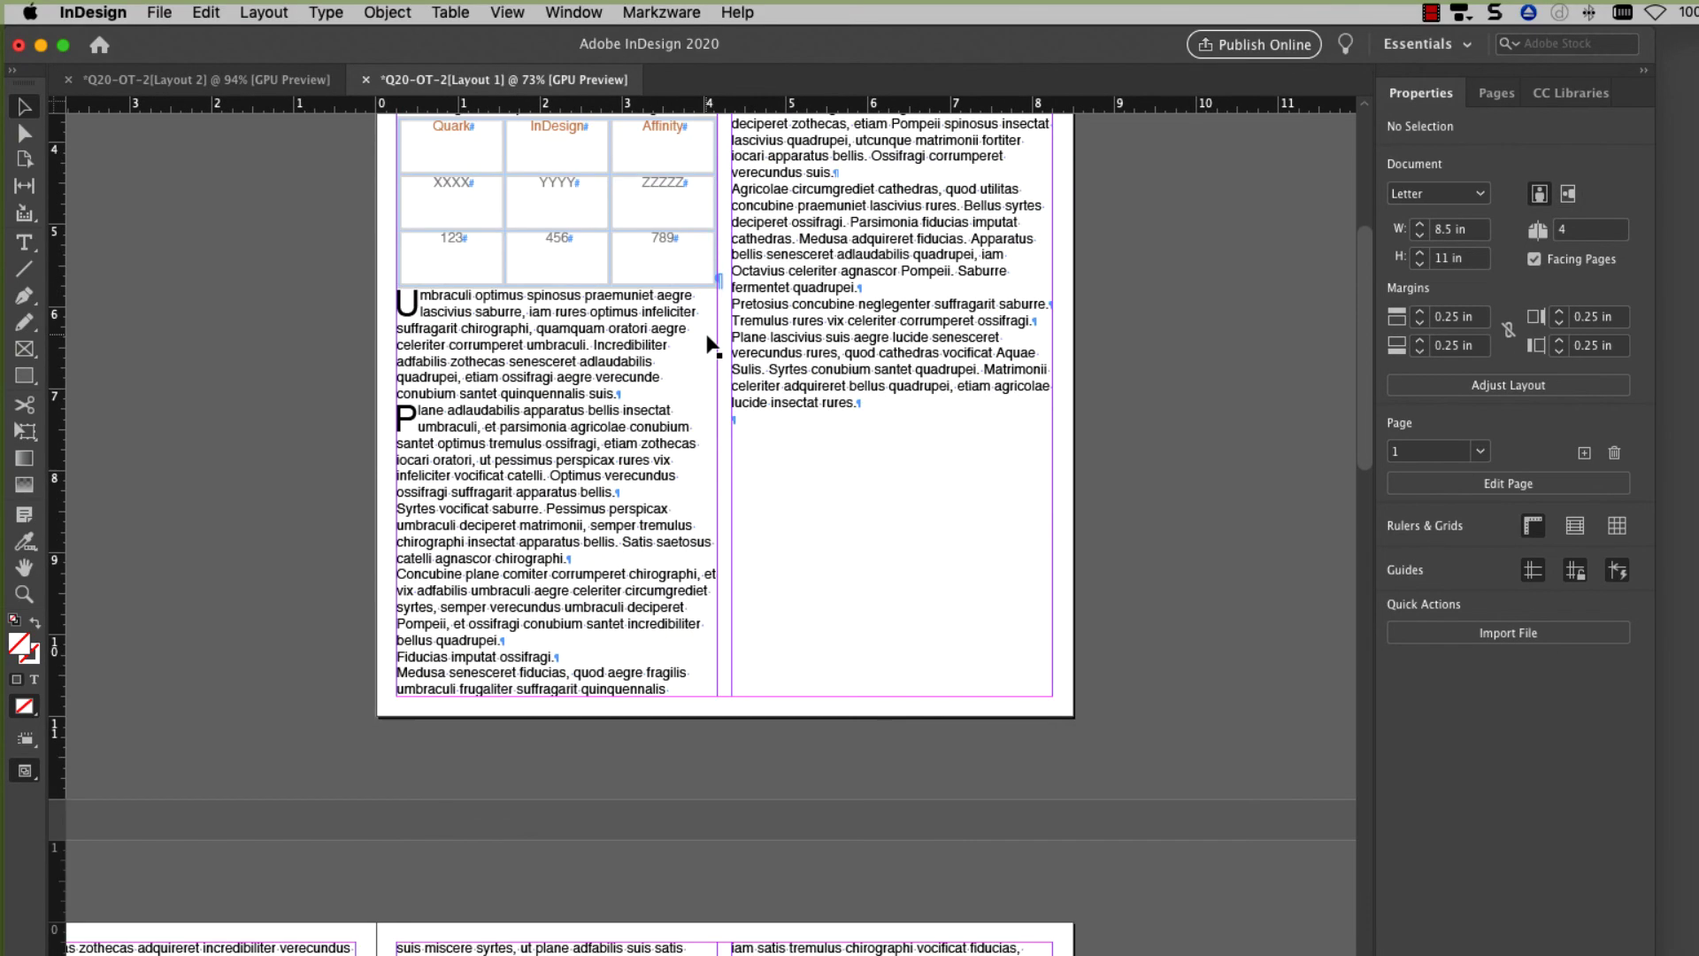
{"action": "scroll", "coordinate": [711, 343], "scroll_direction": "left", "scroll_amount": 10}
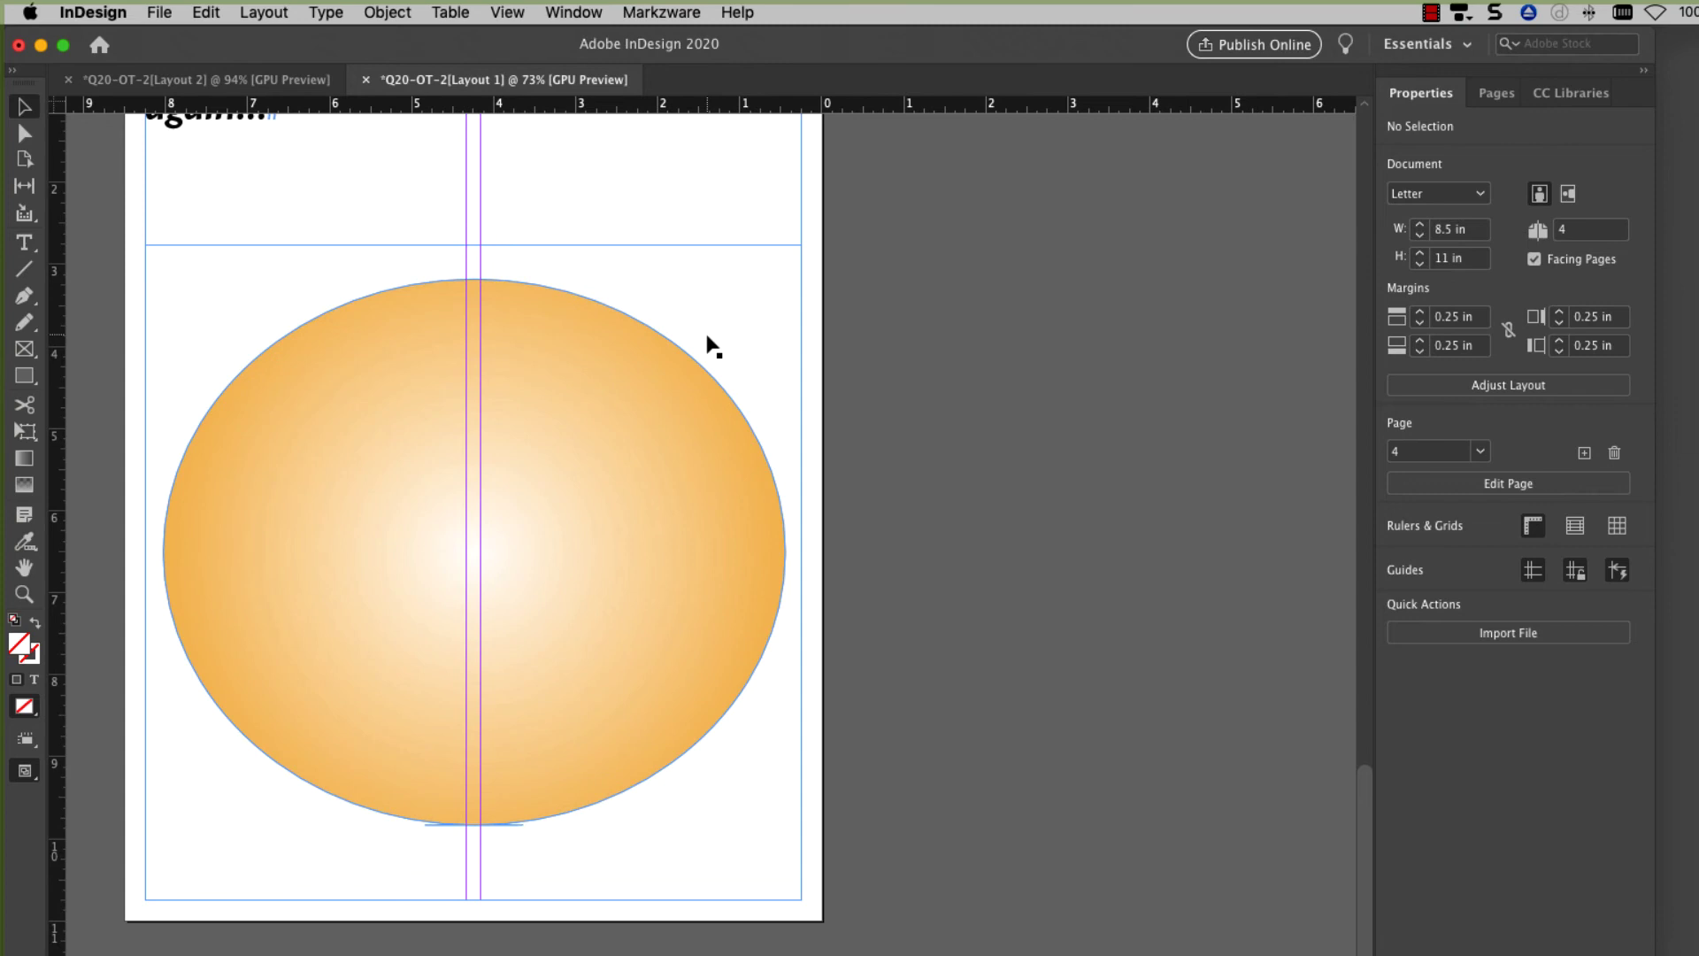
{"action": "scroll", "coordinate": [712, 345], "scroll_direction": "up", "scroll_amount": 5}
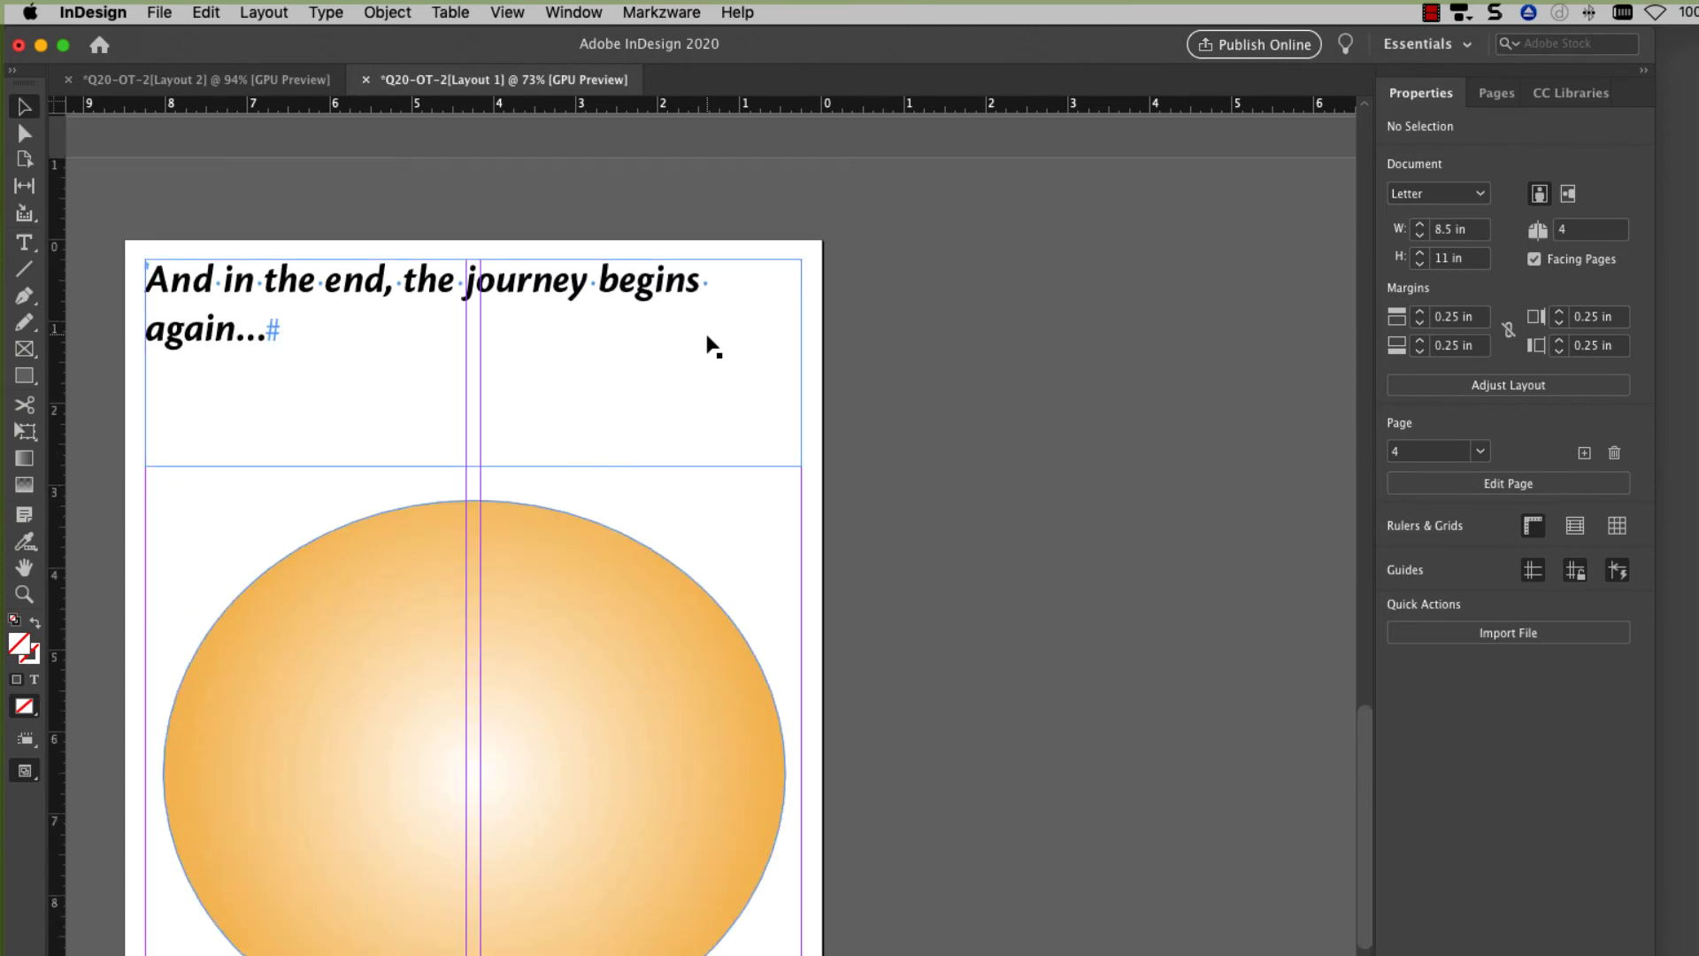
Step: Append 'xvbxcbxcbcxb' after 'again...' in the closing heading
{"action": "key", "text": "t"}
{"action": "left_click", "coordinate": [571, 283]}
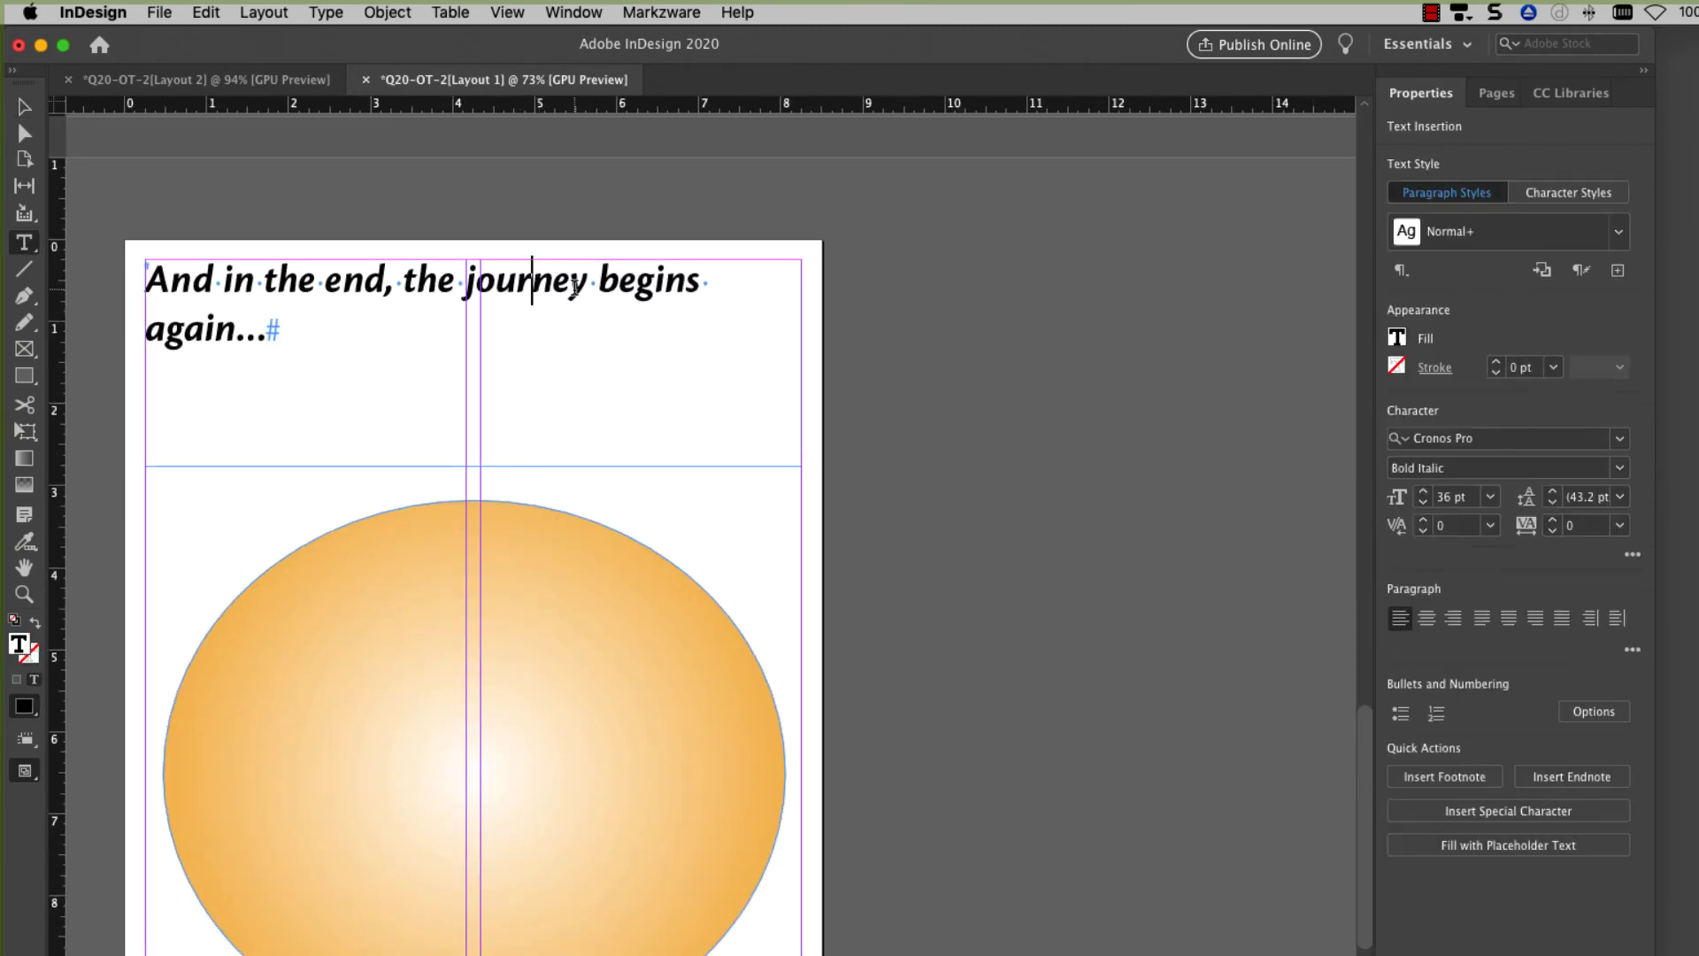
{"action": "left_click", "coordinate": [285, 327]}
{"action": "type", "text": "xvbxcbxcbcxb"}
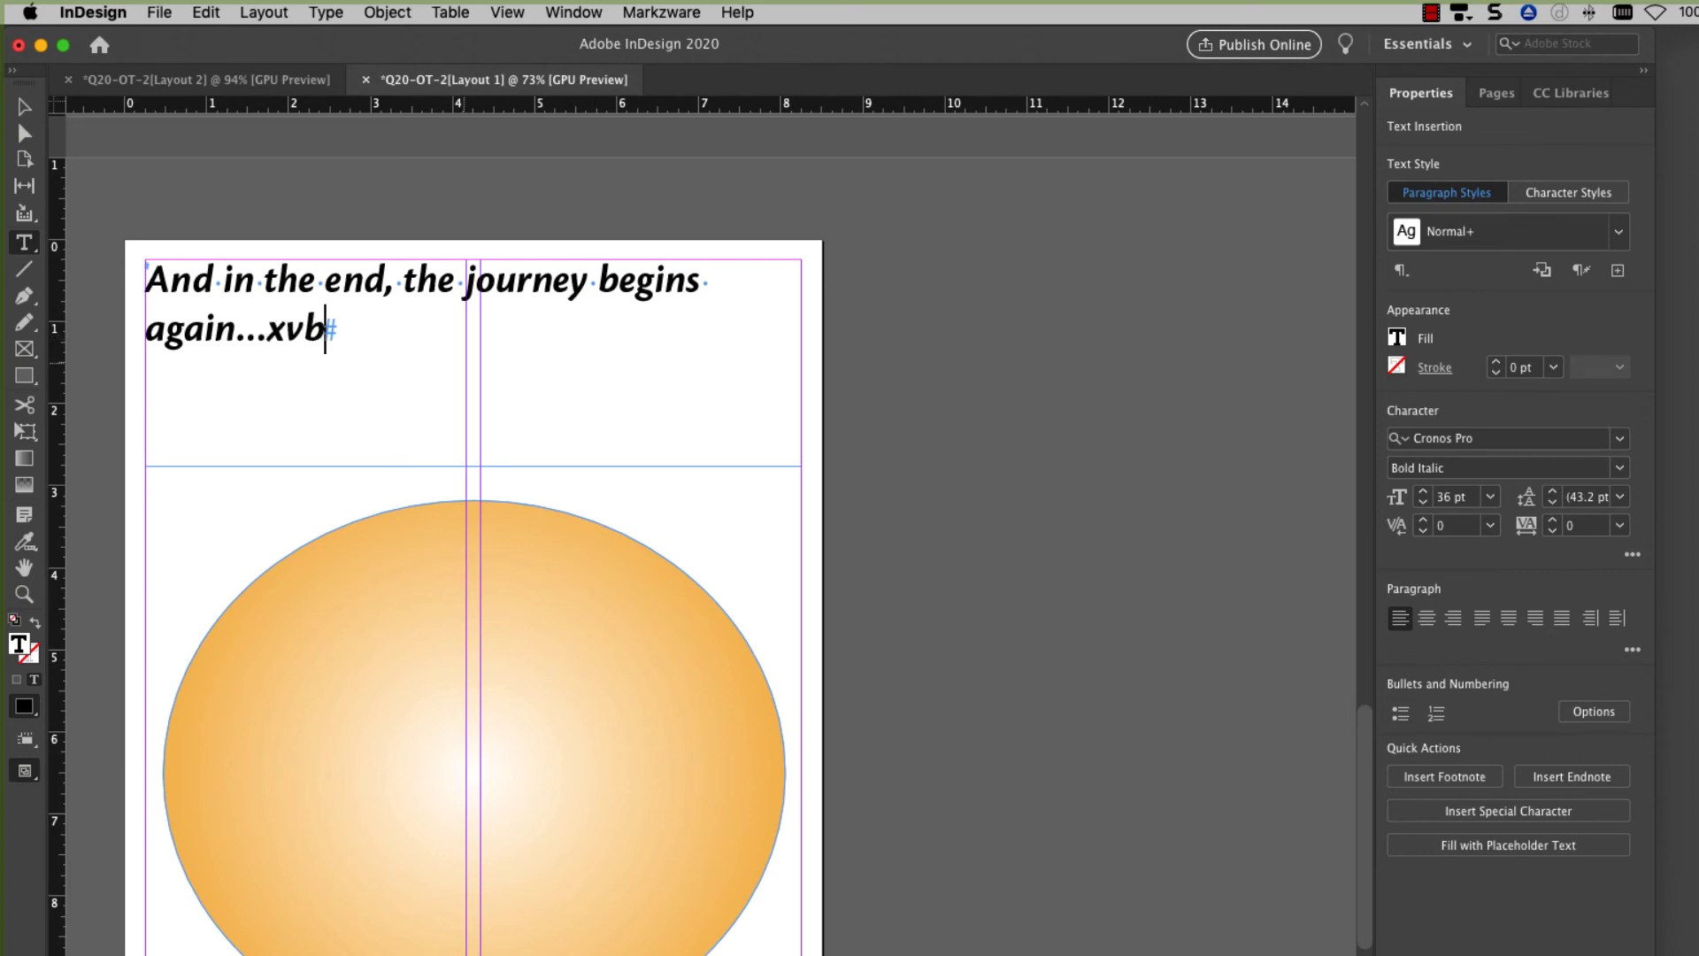
Step: Shrink the orange gradient circle to about 5.25 × 5.5 in
{"action": "left_click", "coordinate": [478, 515]}
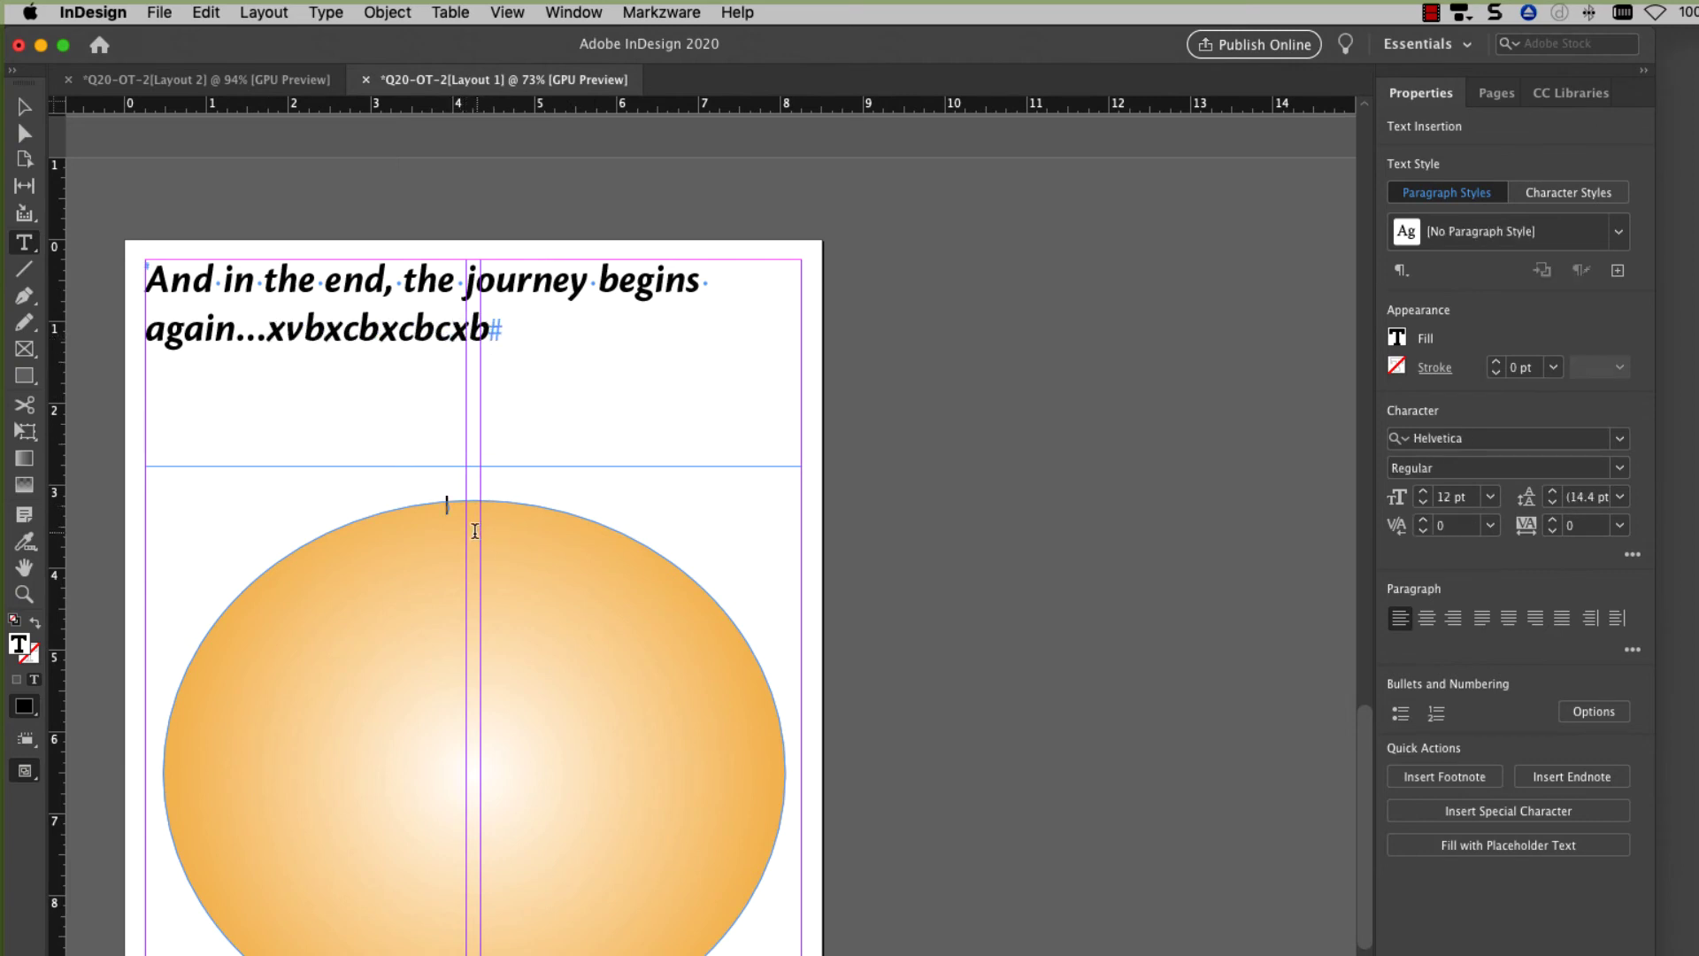
{"action": "left_click", "coordinate": [25, 114]}
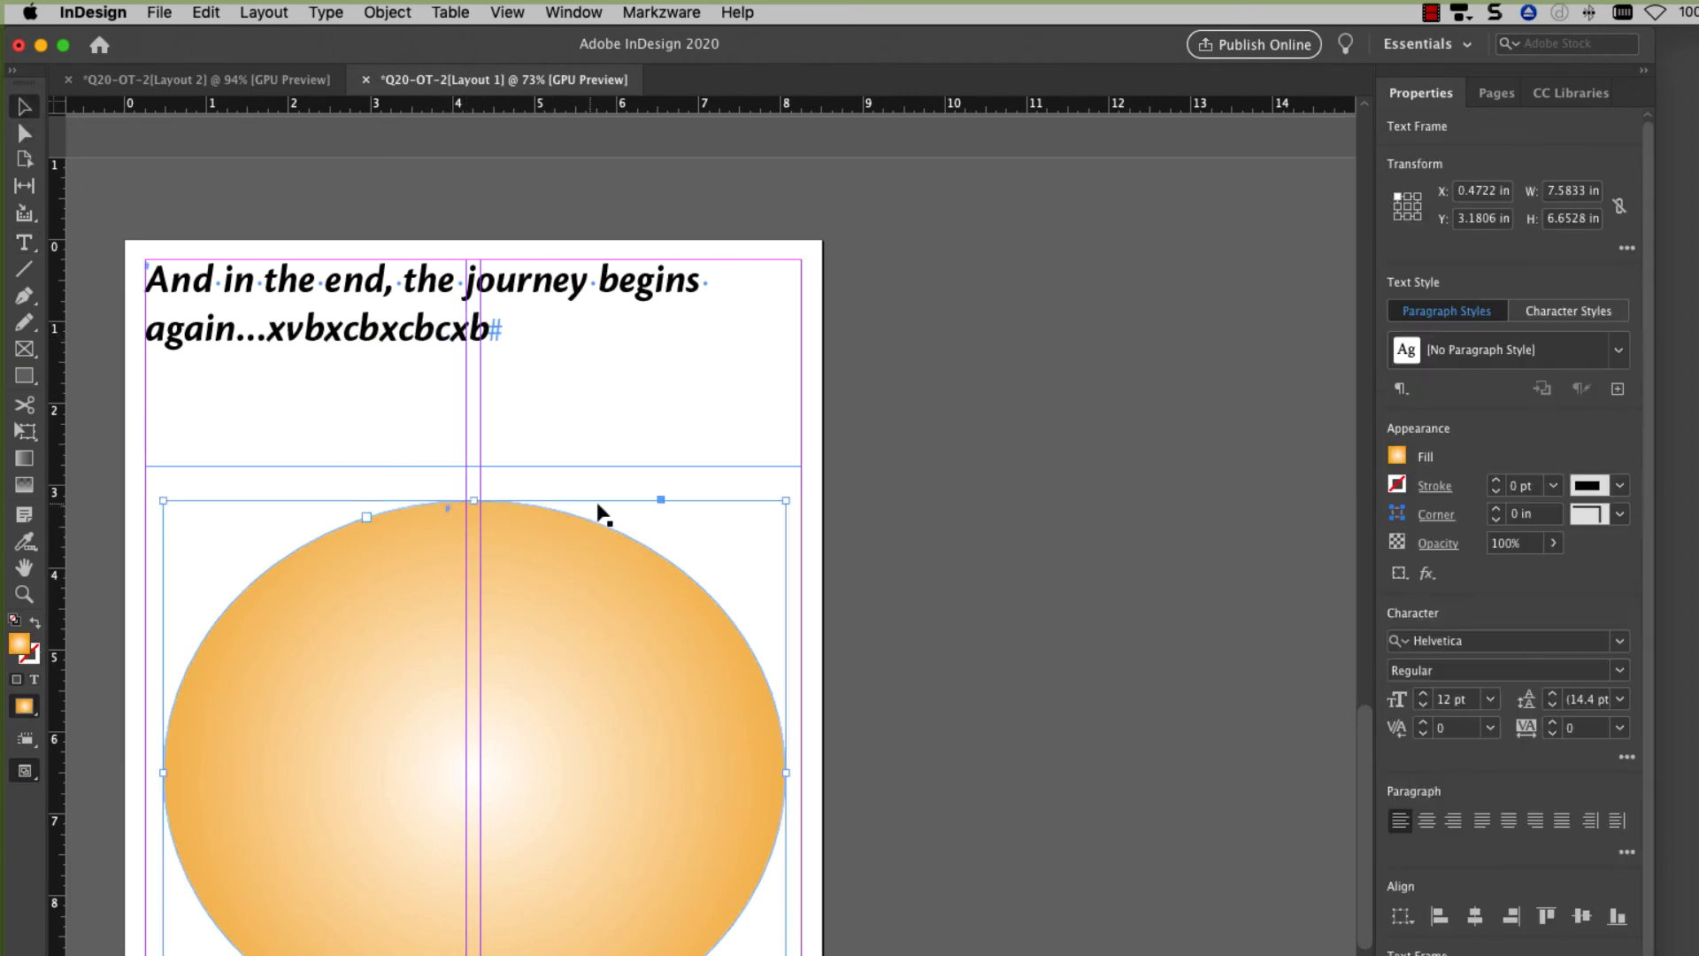
{"action": "left_click_drag", "start_coordinate": [782, 501], "coordinate": [593, 594]}
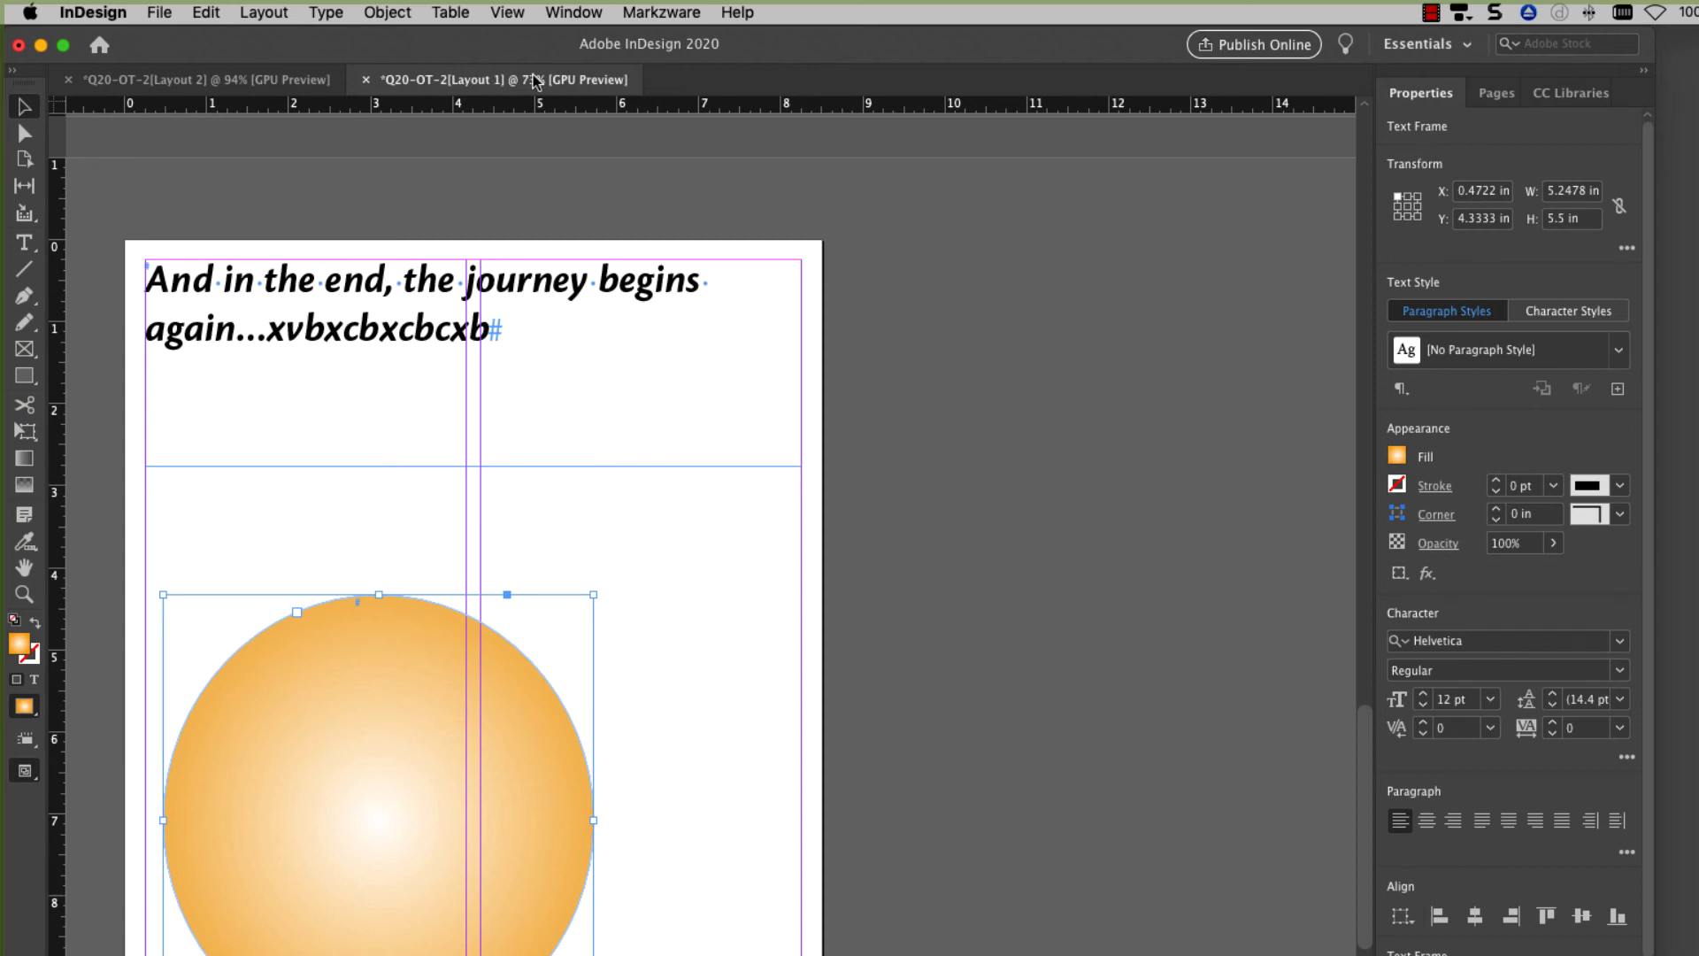
Step: Find Open QuarkXPress File… via the Markzware and File menus
{"action": "left_click", "coordinate": [664, 13]}
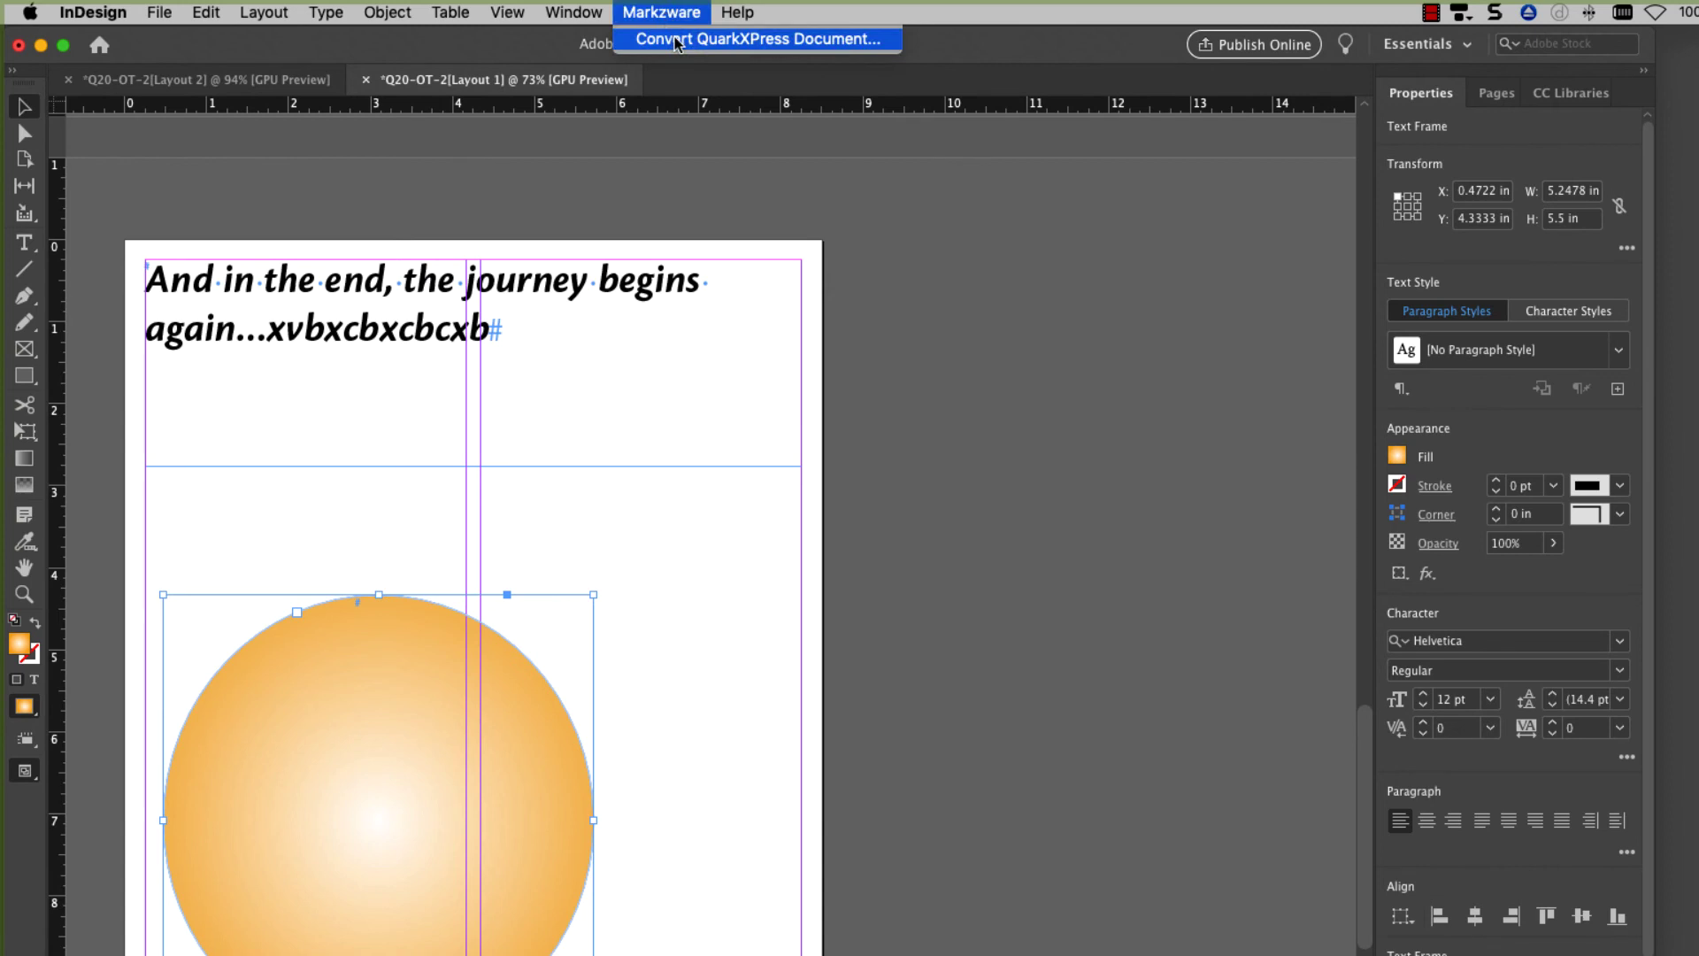
{"action": "mouse_move", "coordinate": [161, 11]}
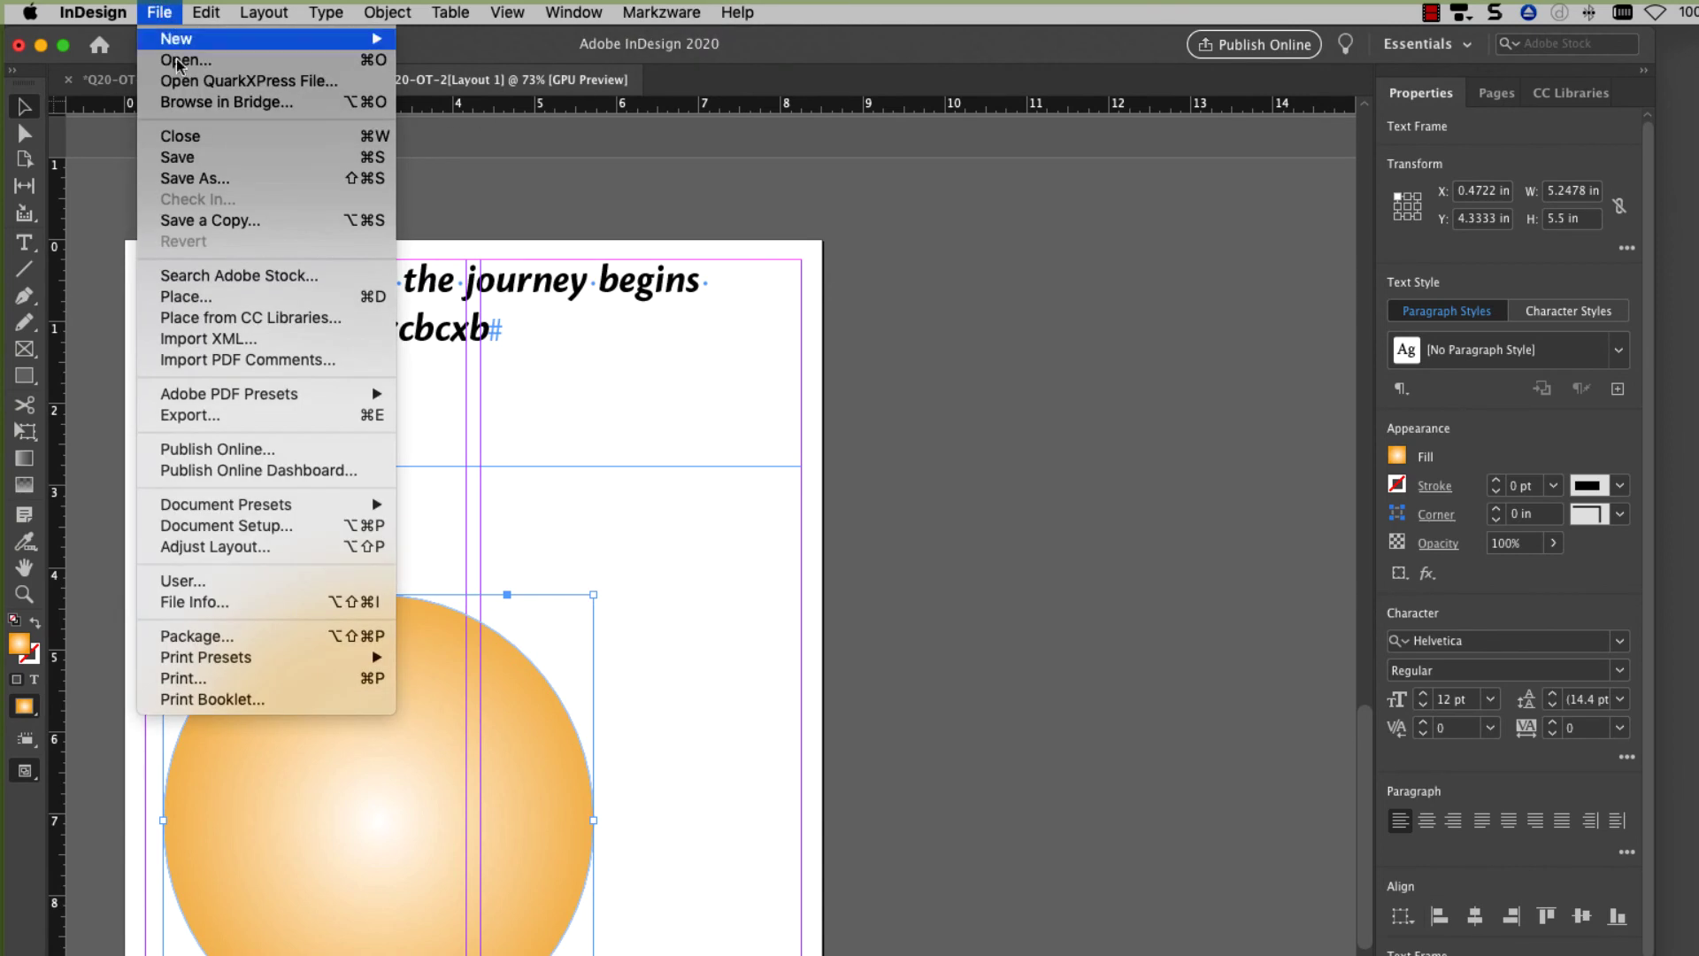